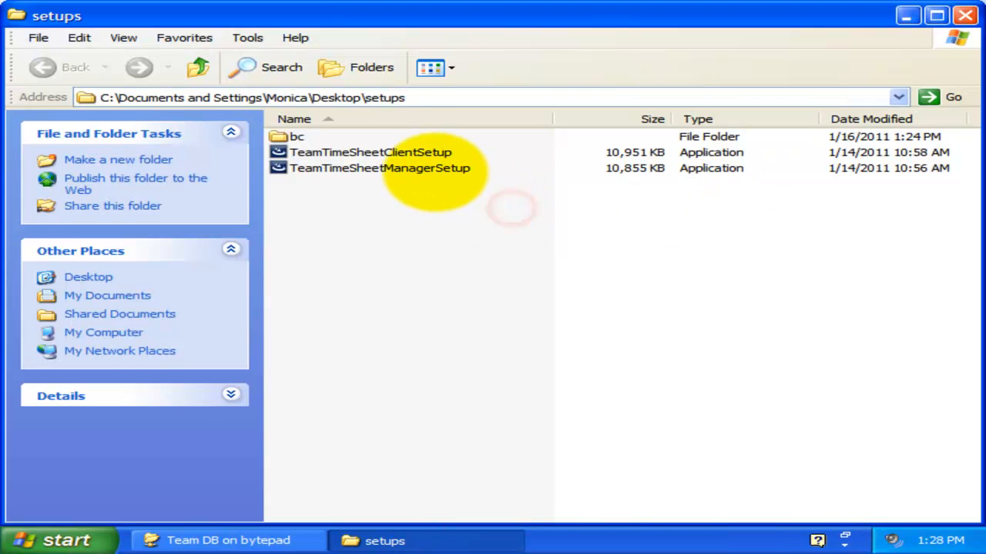
Run TeamTimeSheetManagerSetup and complete the installation for all users of the computer, keeping the default options.
double_click(433, 166)
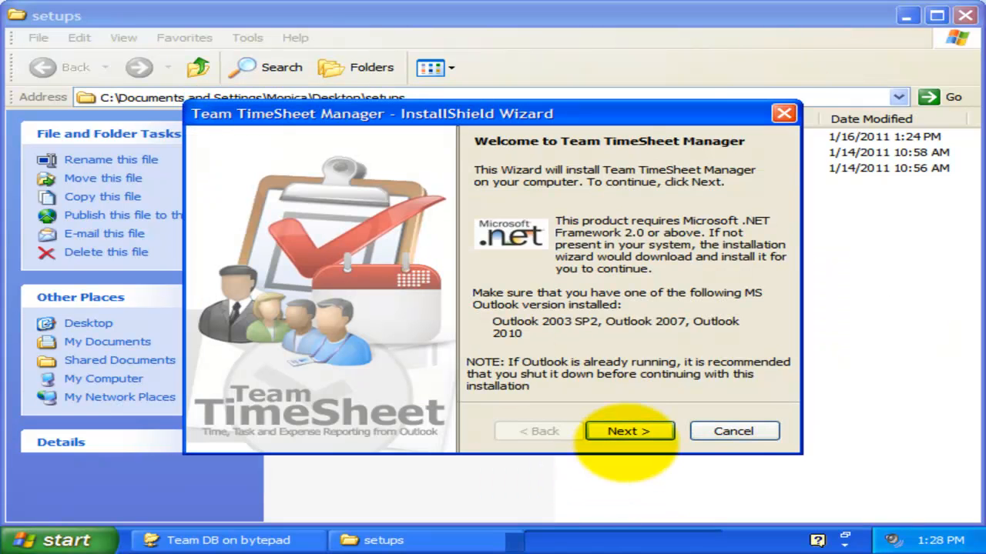
click(639, 435)
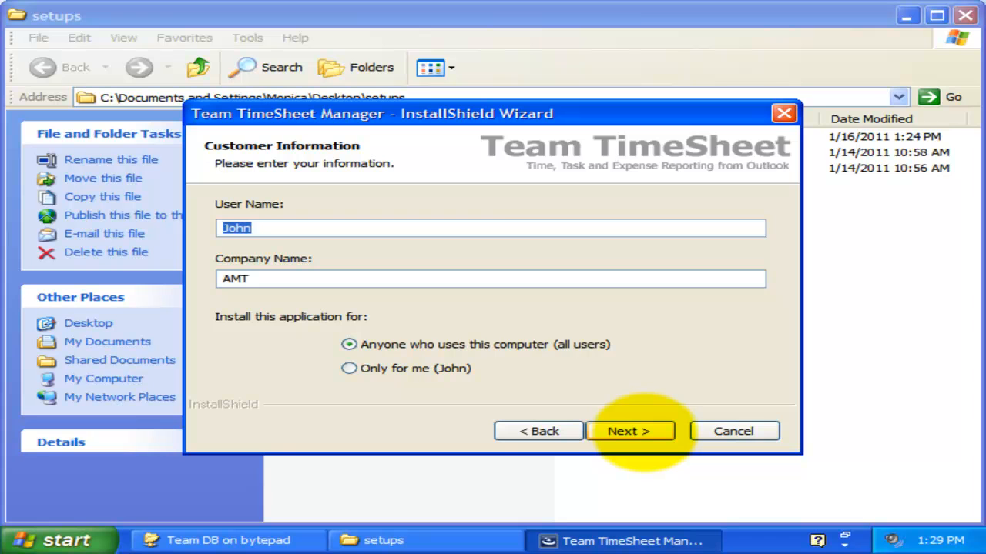
click(643, 431)
click(629, 431)
click(643, 430)
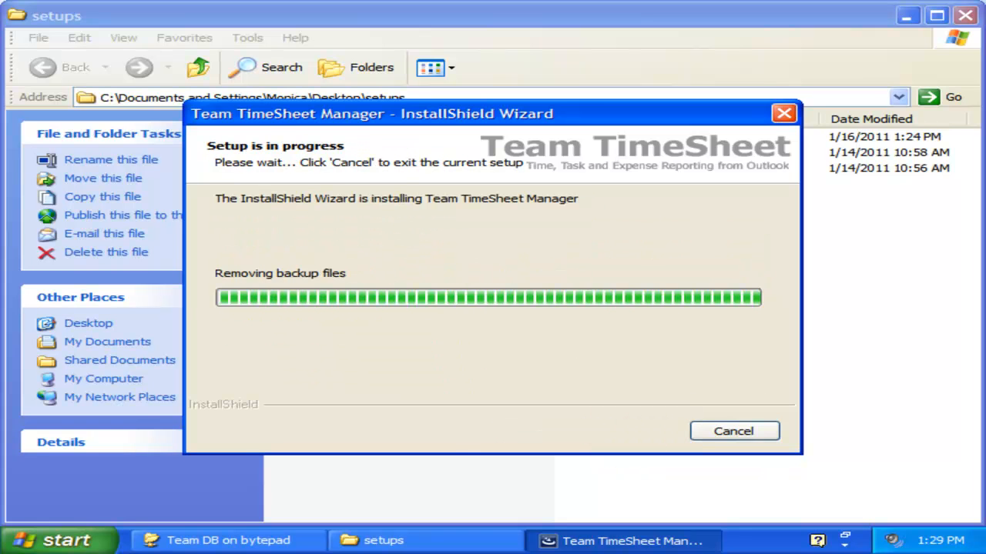
click(648, 419)
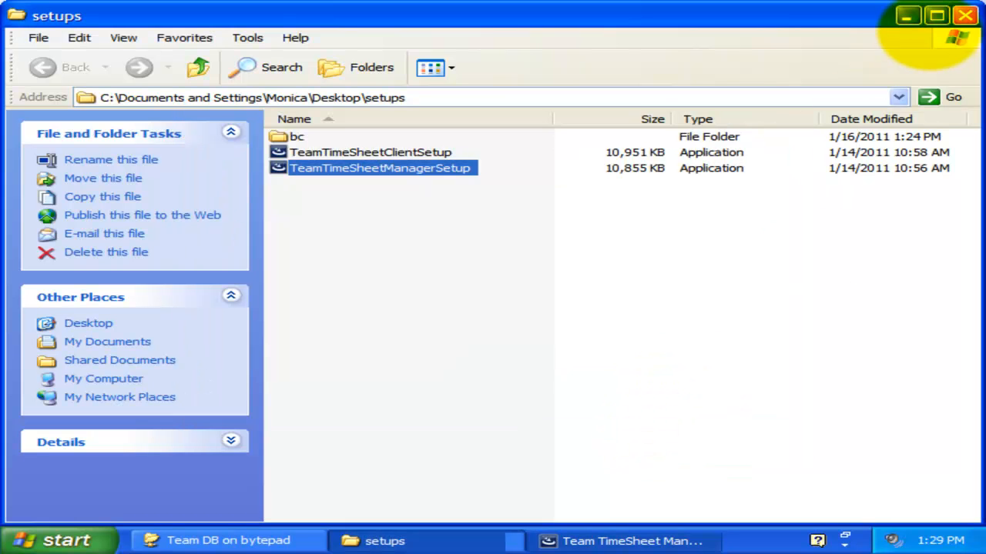
Close the setups folder window and launch Microsoft Outlook.
click(962, 15)
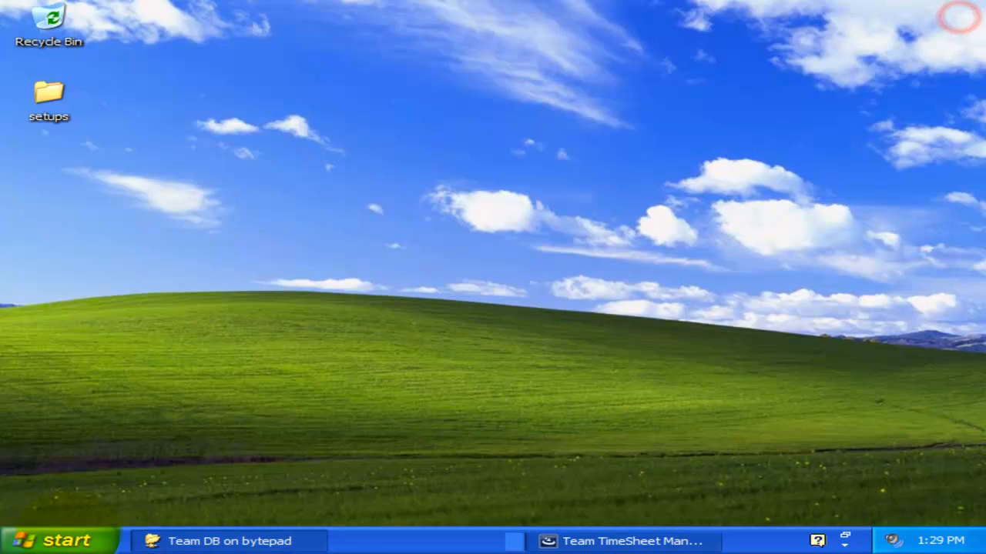
click(58, 539)
click(88, 201)
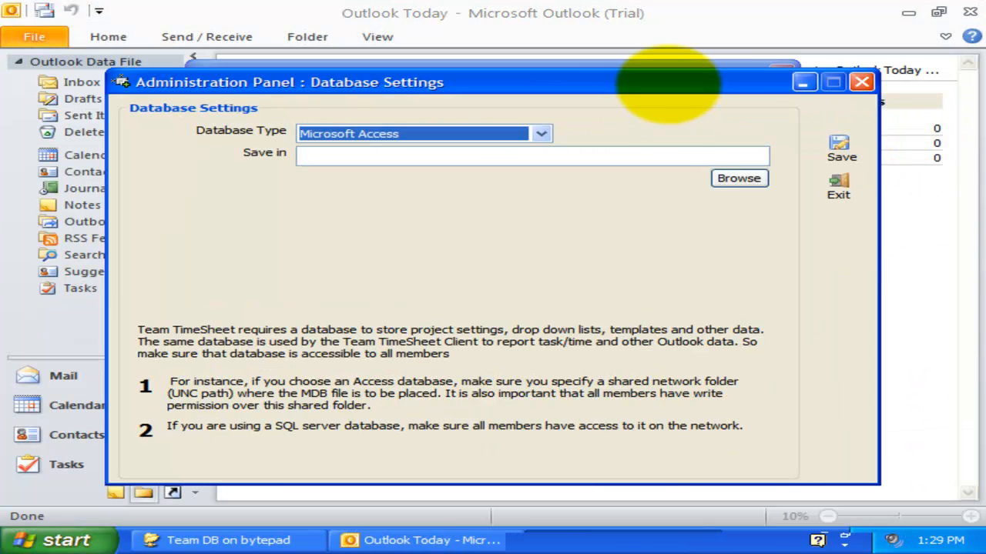
Switch the database type to Microsoft SQL Server, and return it to Microsoft Access.
click(668, 84)
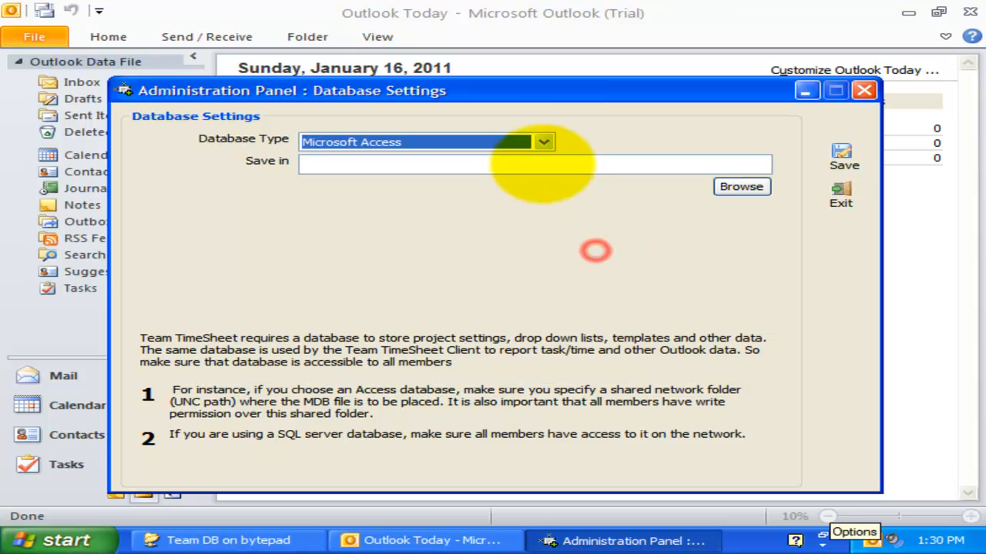
click(543, 143)
click(543, 143)
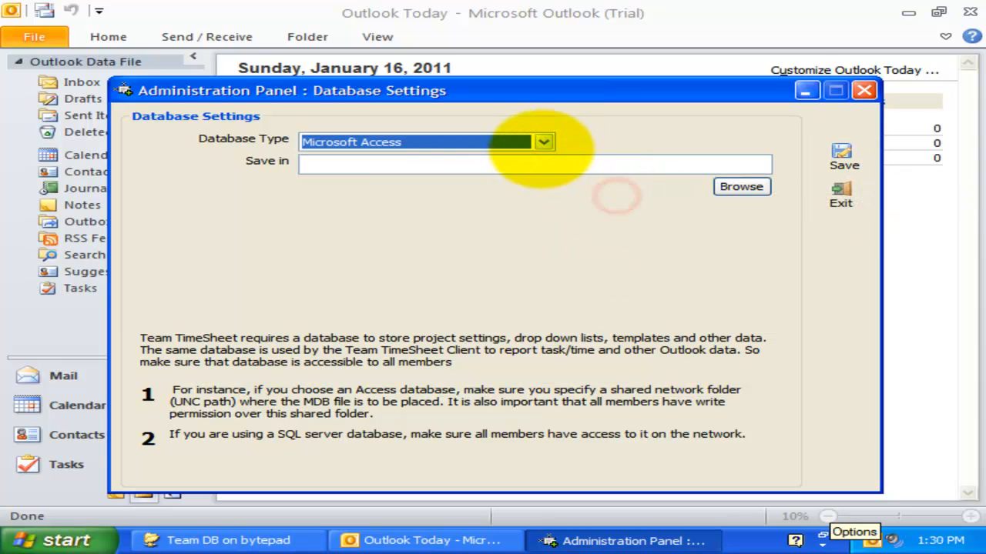
click(543, 143)
click(501, 158)
click(528, 141)
click(514, 170)
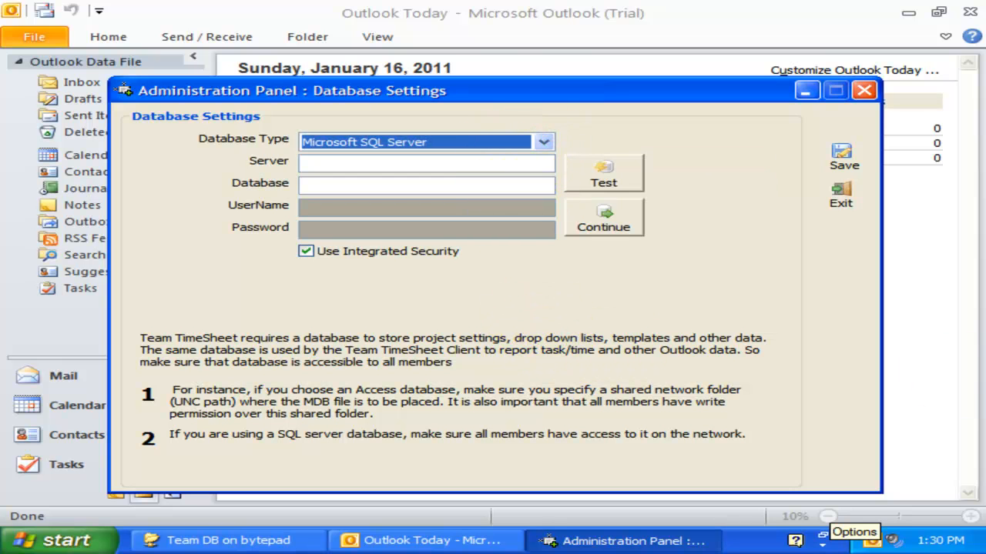
click(555, 284)
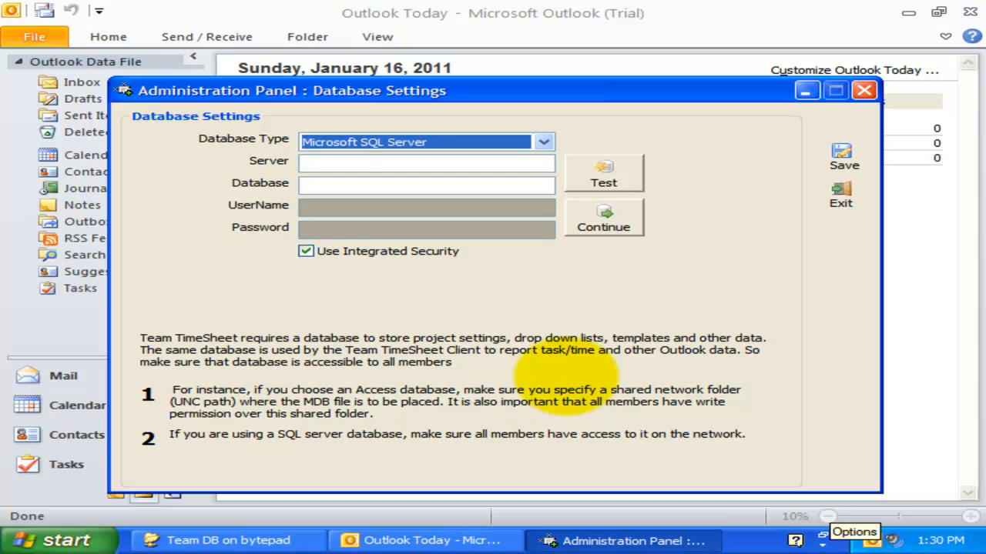
click(517, 140)
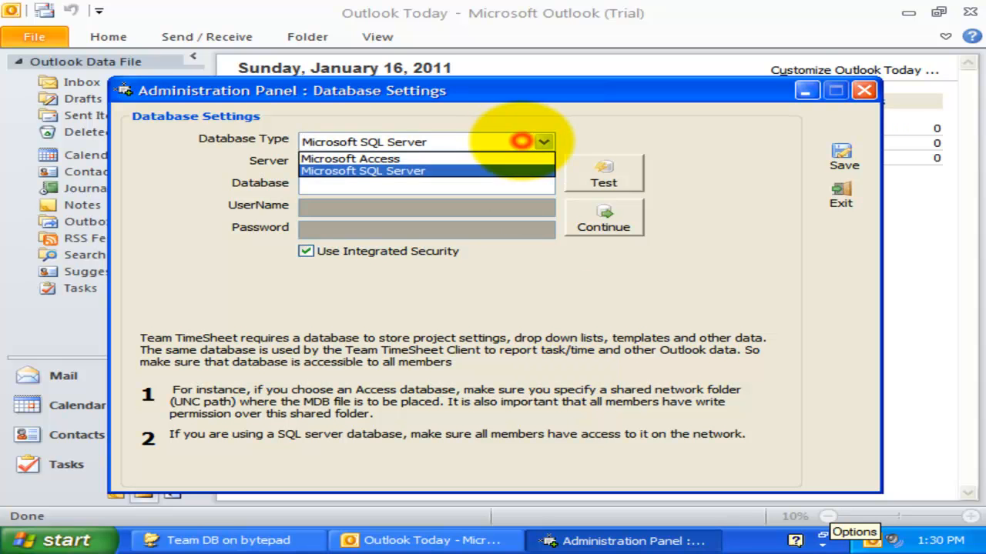
click(508, 157)
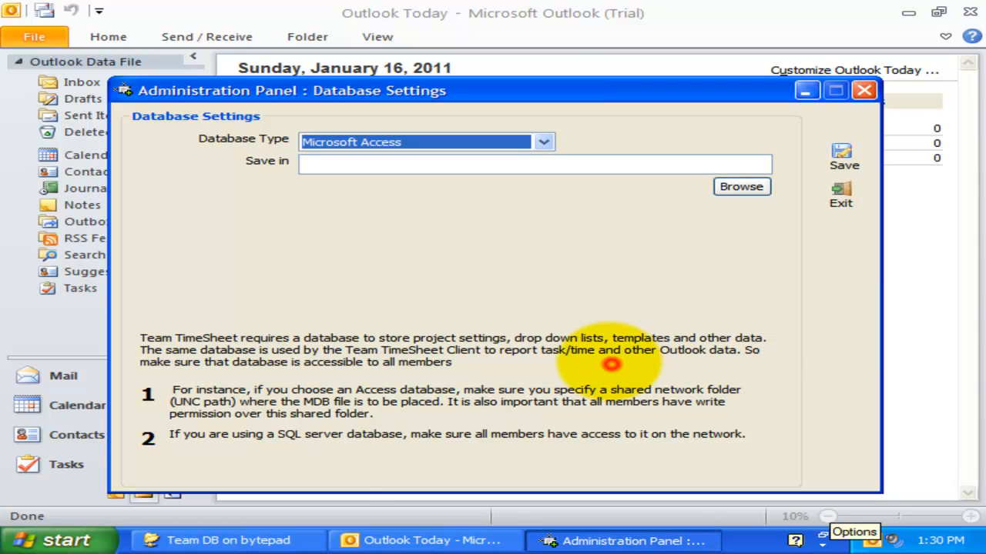
Copy the shared folder path \\bytepad\Team DB from its folder window and save it as the Access database location.
click(285, 539)
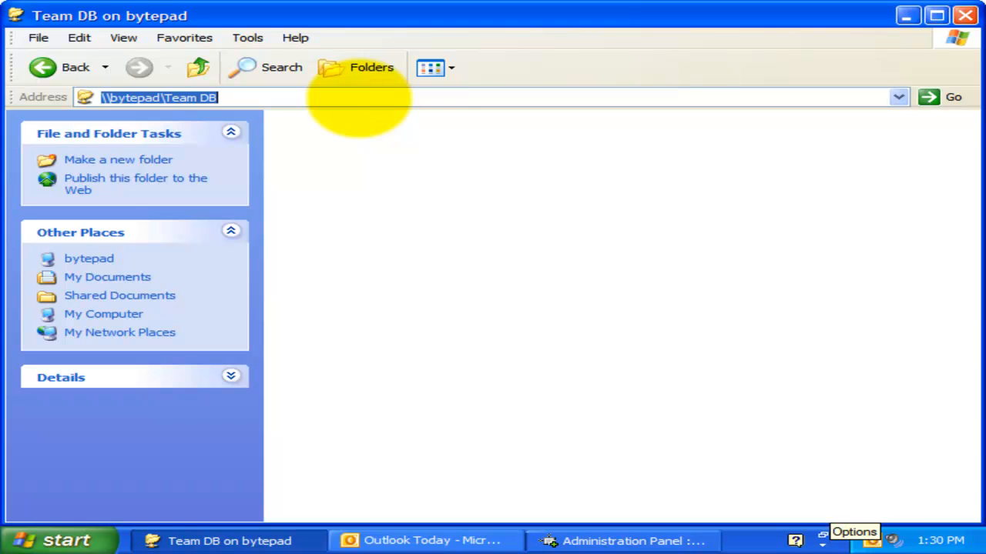
right_click(208, 97)
click(256, 145)
click(907, 15)
right_click(517, 161)
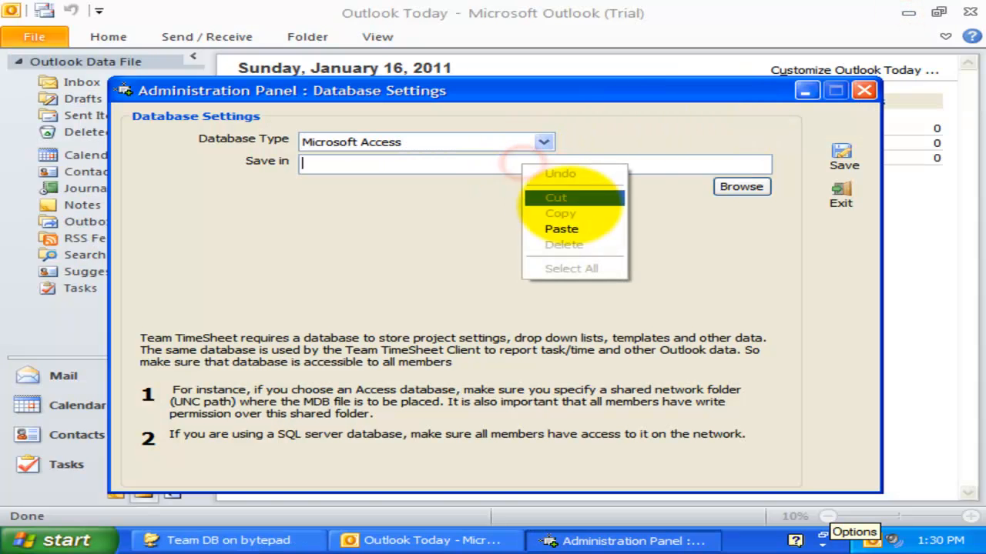
click(562, 229)
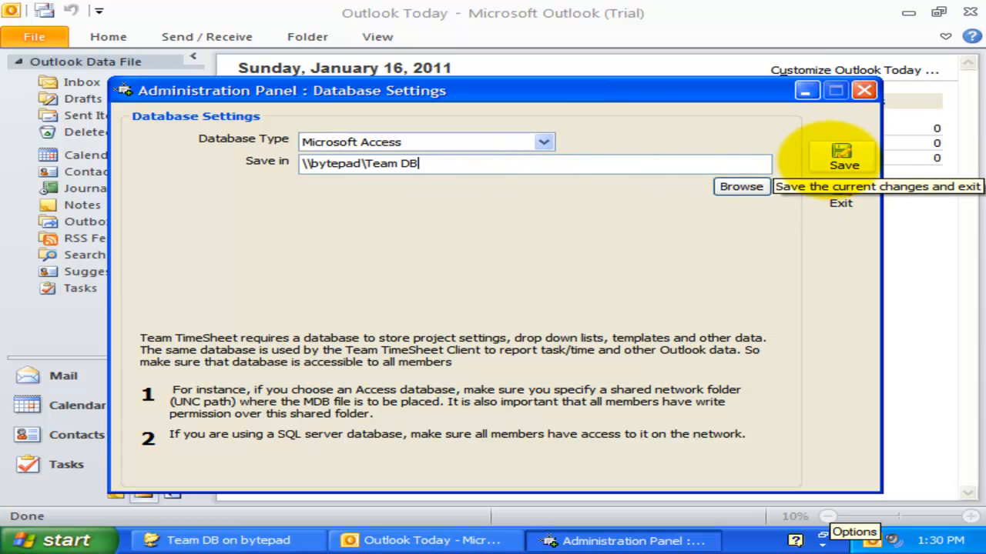
click(841, 154)
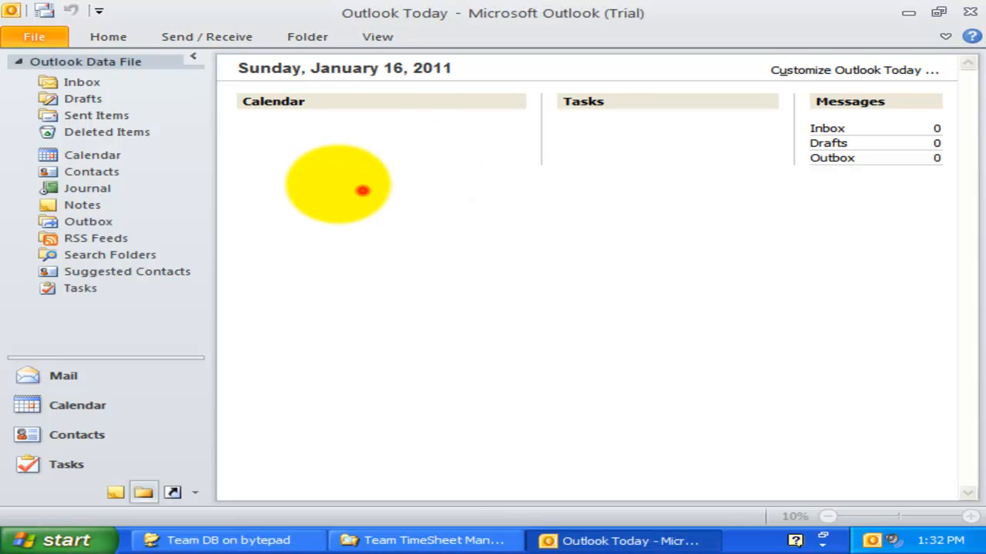
Open the Team Members List from the Team TimeSheet Manager managerial settings.
click(37, 37)
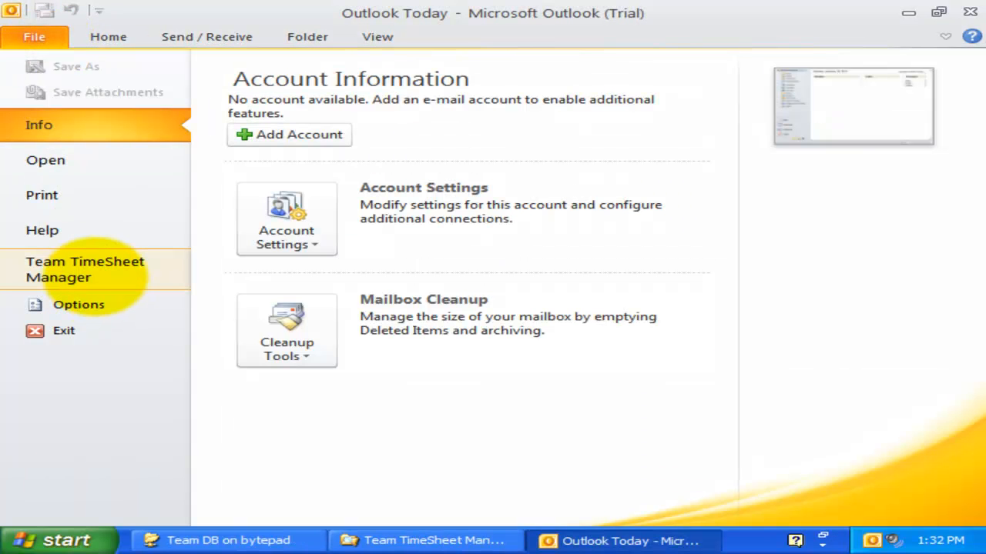
click(93, 274)
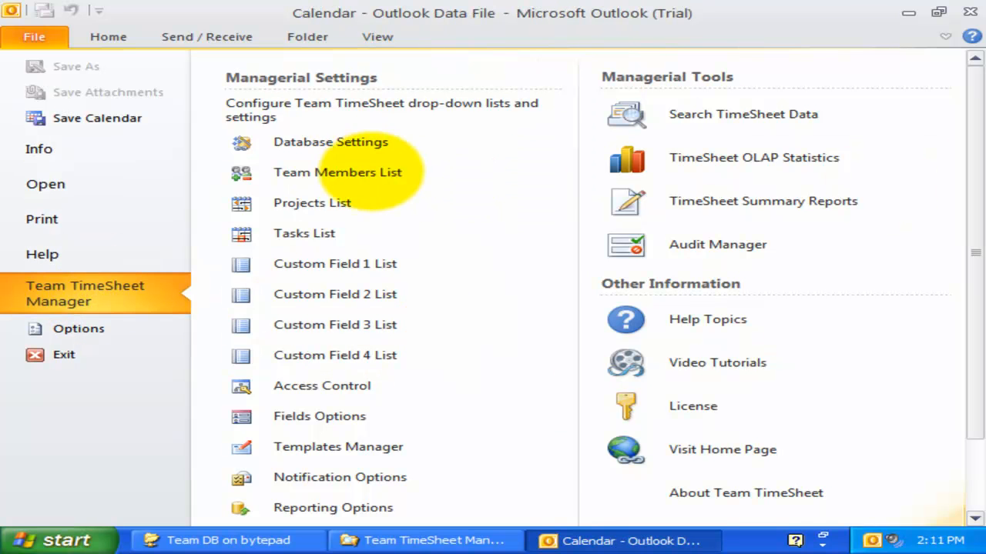
click(355, 175)
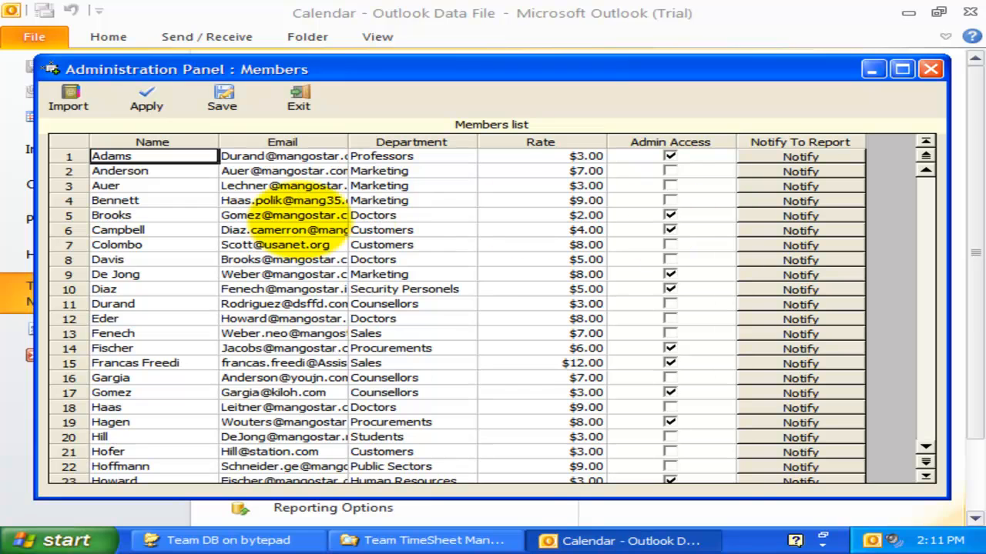
click(162, 228)
drag(140, 161, 183, 358)
click(173, 365)
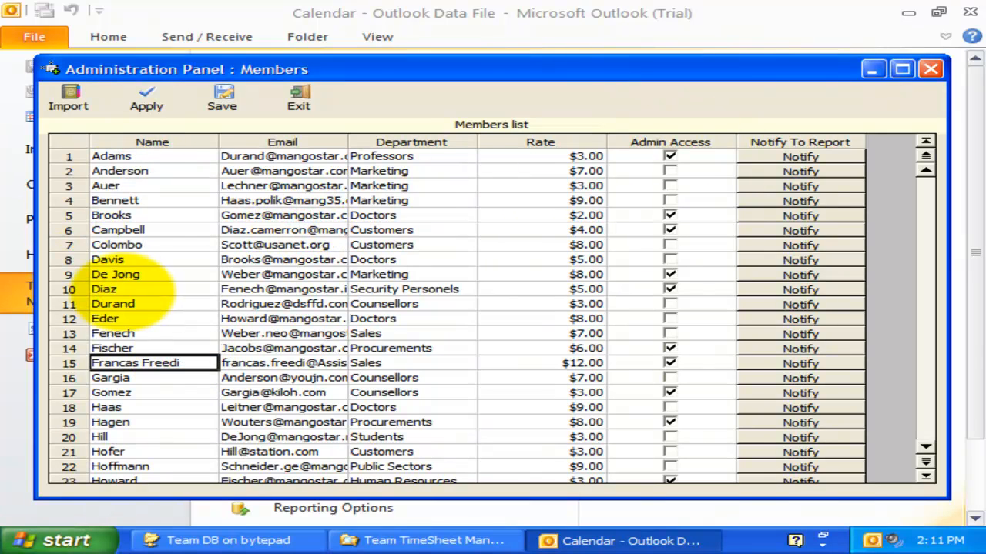
click(304, 304)
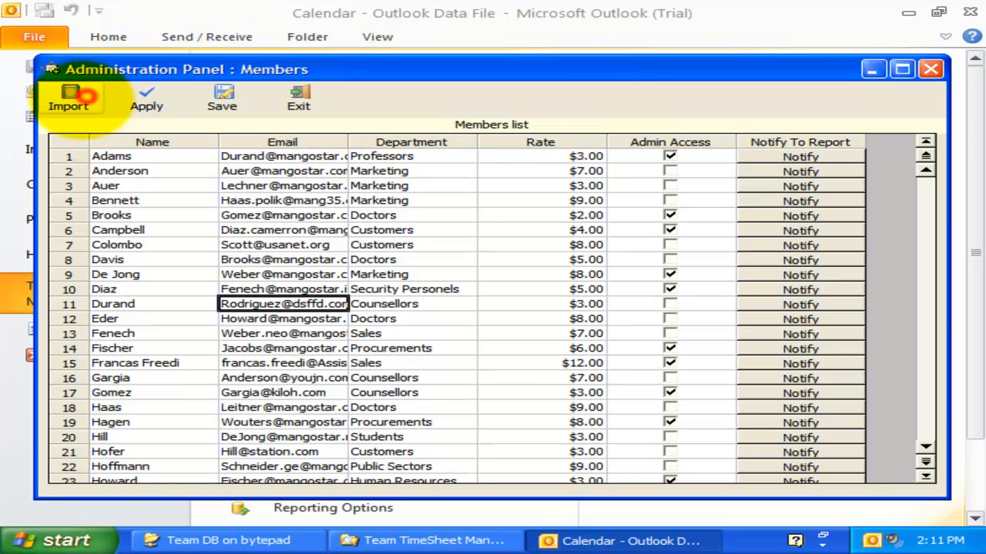
Import all four contacts from the Contacts address book into the members list.
click(81, 97)
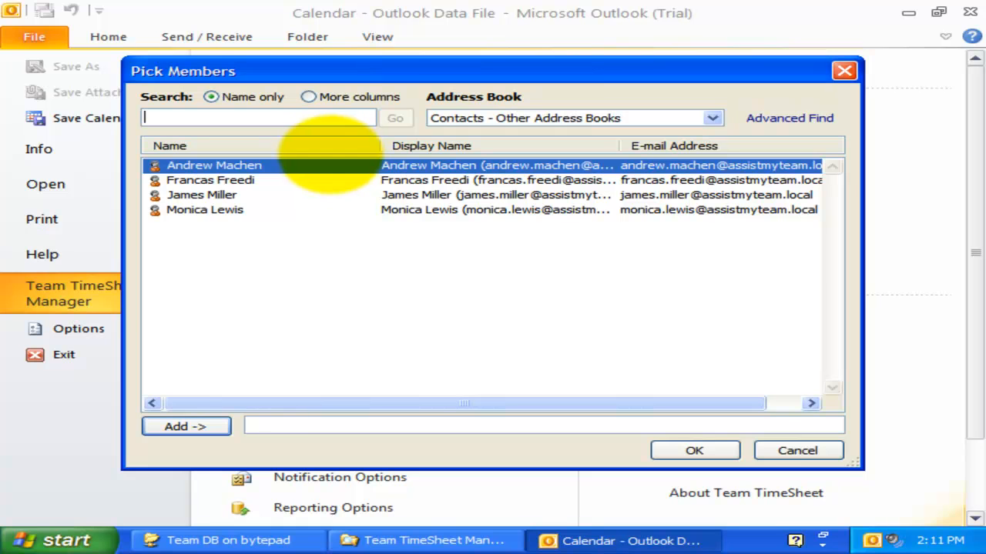
click(208, 426)
click(250, 185)
click(189, 426)
click(240, 194)
click(198, 408)
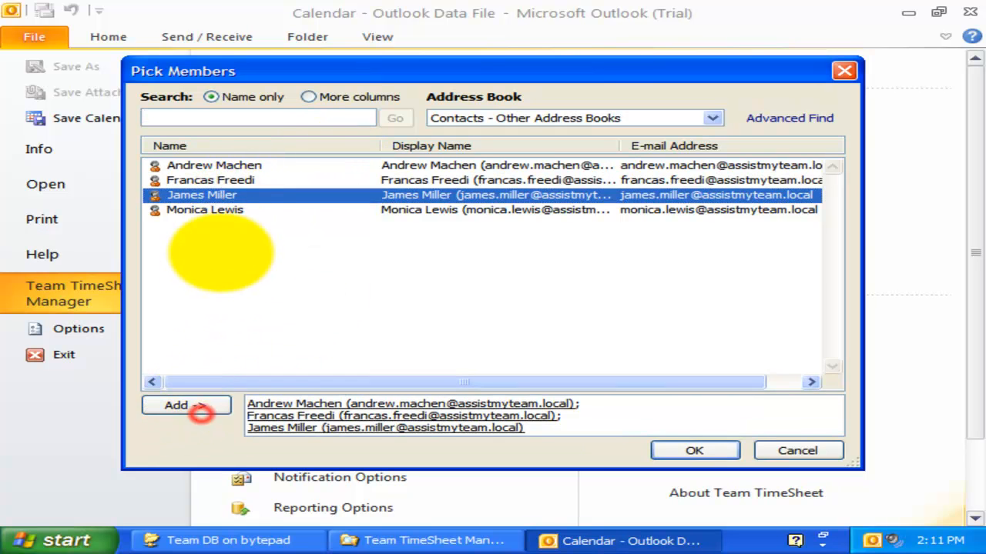
click(202, 209)
click(191, 405)
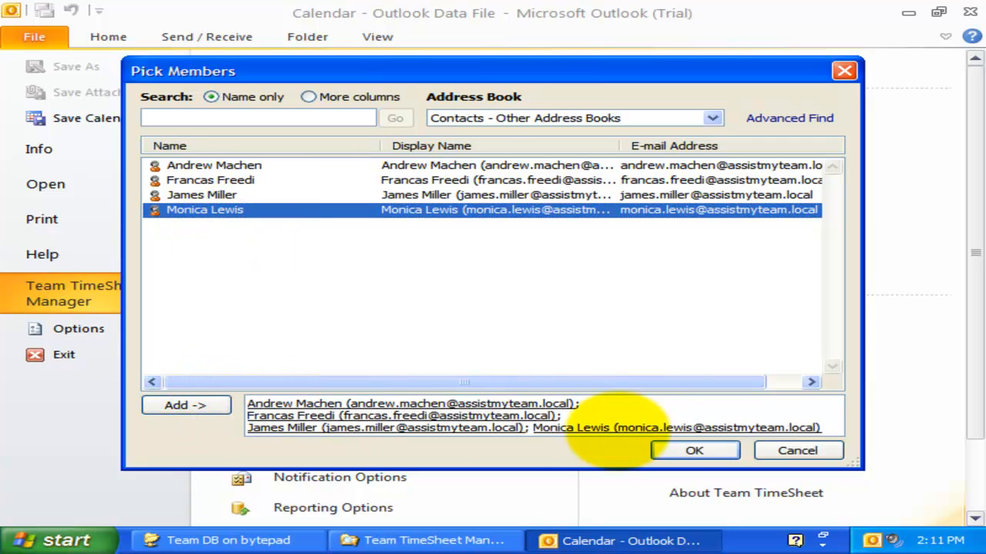
click(693, 450)
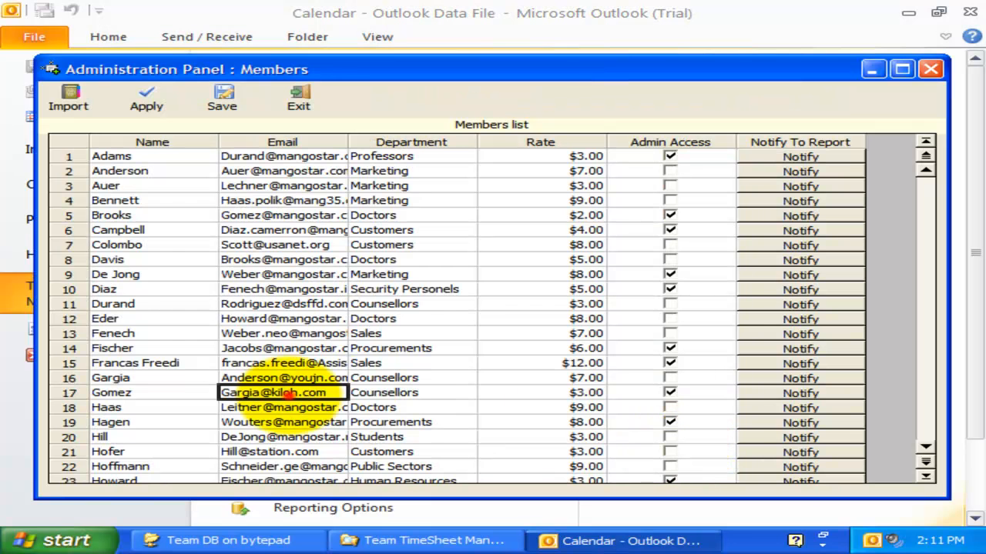
Examine the names, e-mails and departments of the newly imported members at the end of the members list.
scroll(286, 395, down, 16)
scroll(286, 396, down, 3)
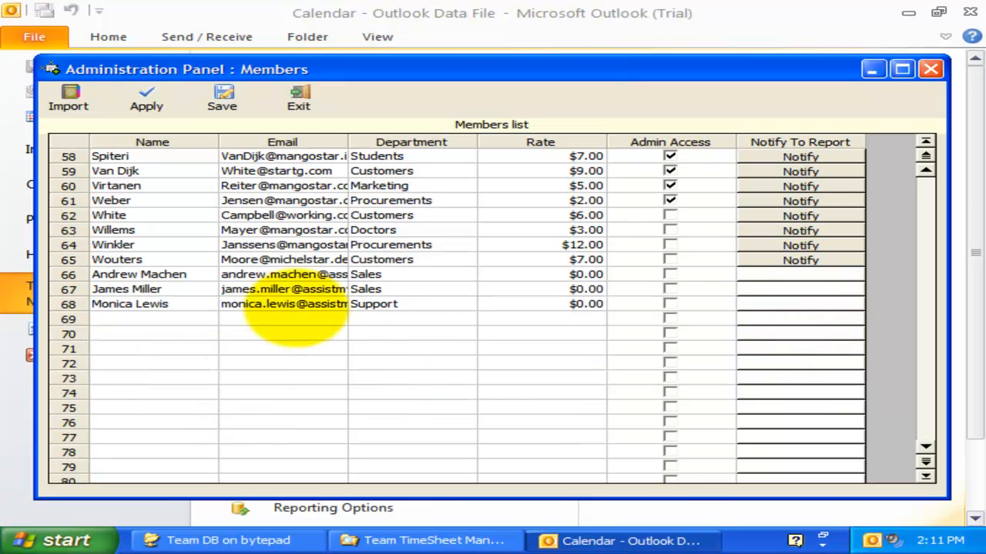
drag(532, 306, 119, 255)
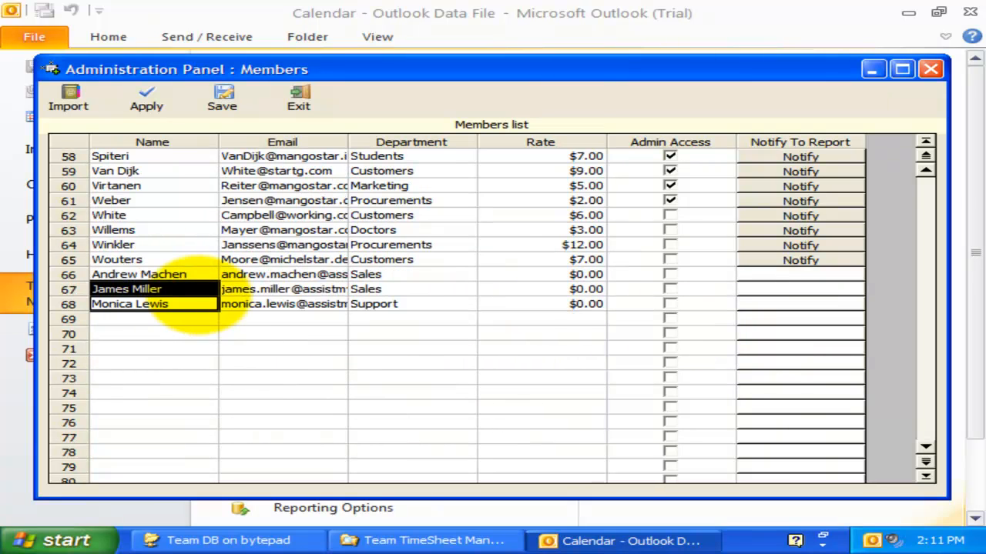
click(195, 292)
click(177, 293)
click(254, 294)
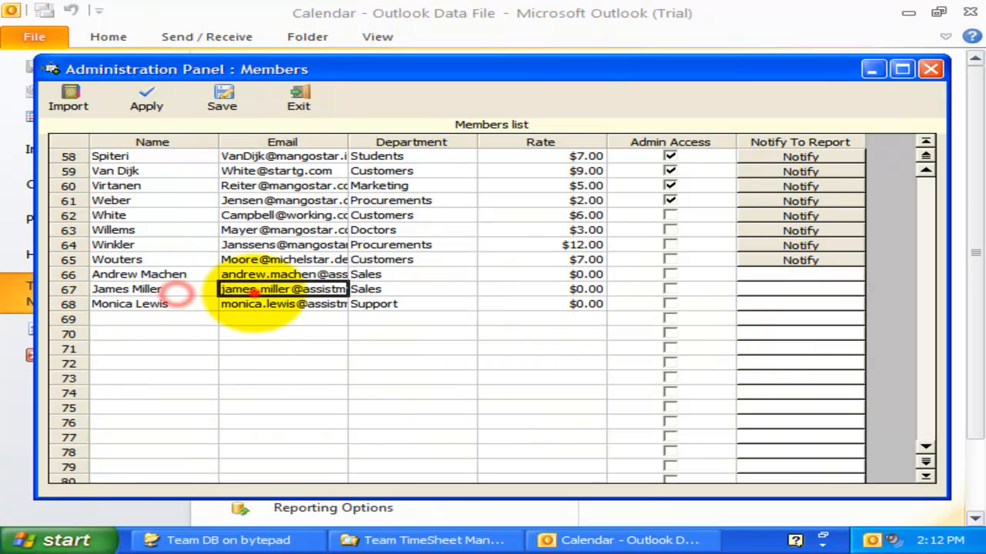
click(378, 289)
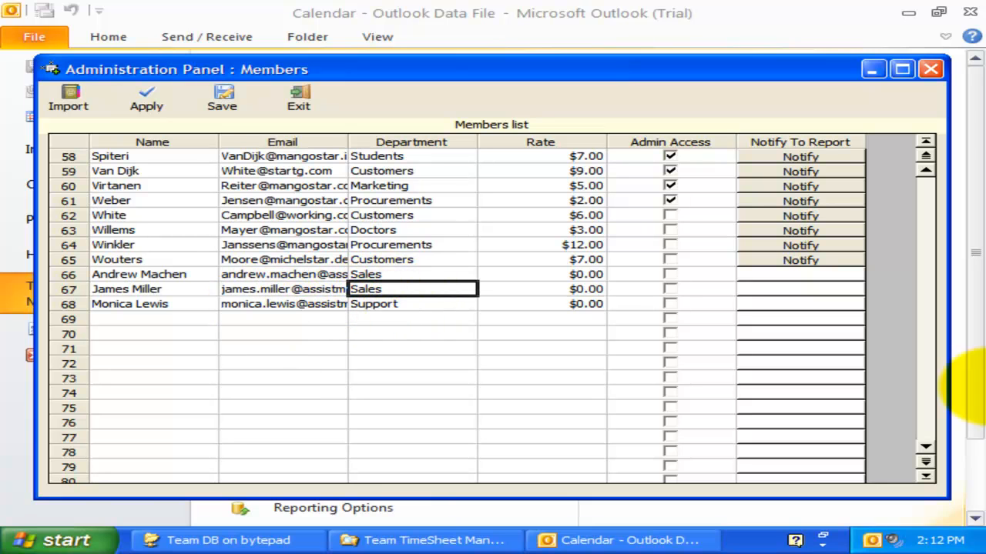
Grant admin access to the members in rows 66 and 67, and set the rates of rows 66 to 68 to $23, $24 and $15.
click(670, 273)
click(670, 288)
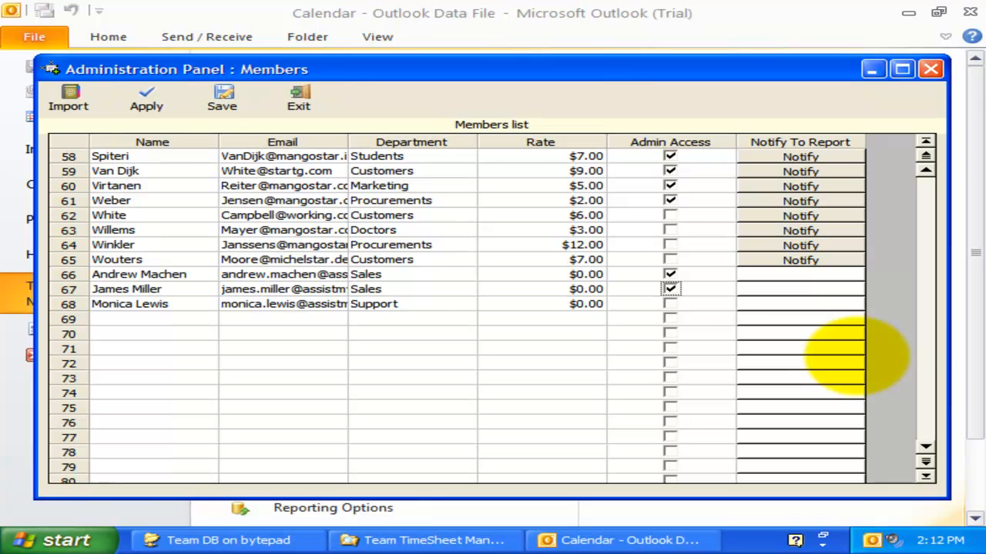
click(590, 271)
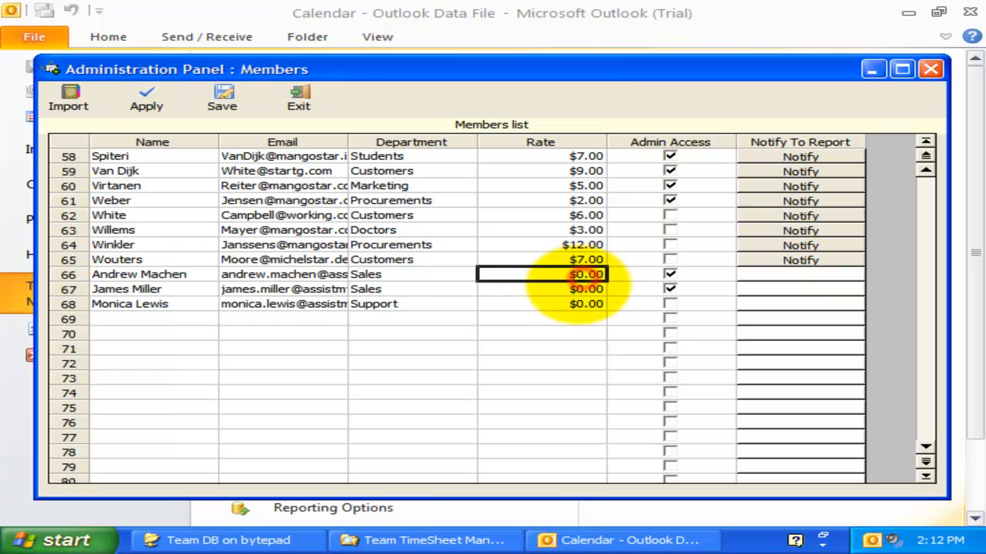
click(583, 274)
text(2)
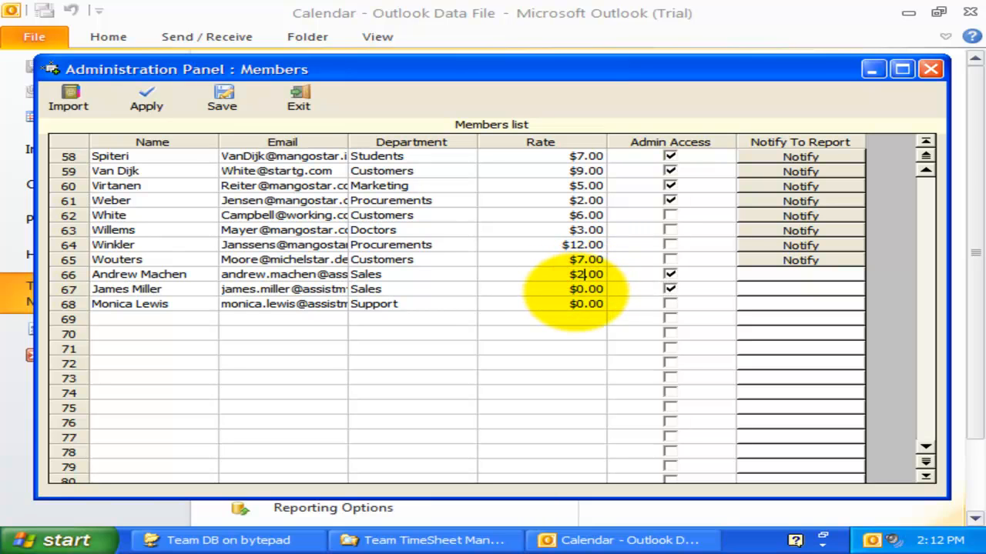
text(3)
click(579, 290)
text(24)
click(587, 304)
text(15)
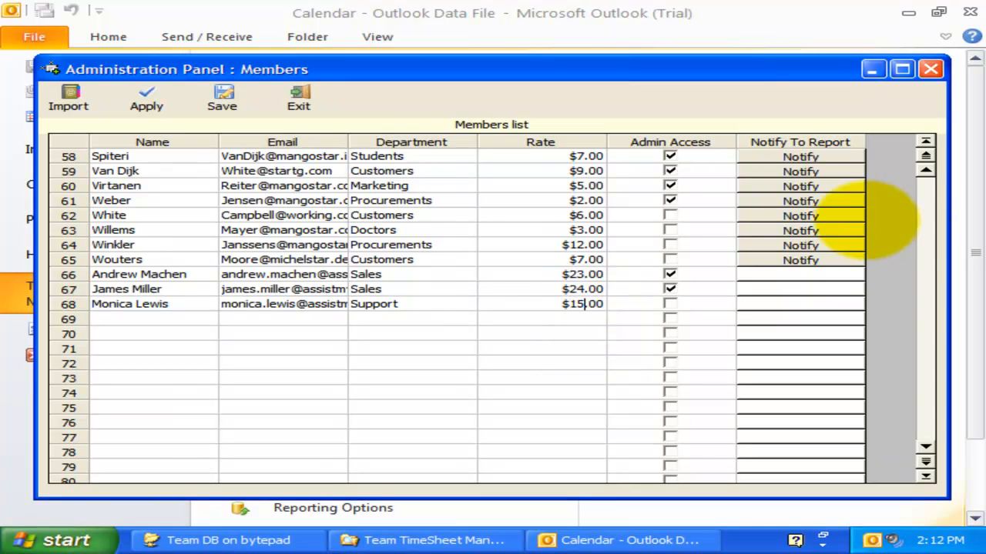
Notify the member in row 59, in the Customers department, to report.
click(925, 168)
click(383, 230)
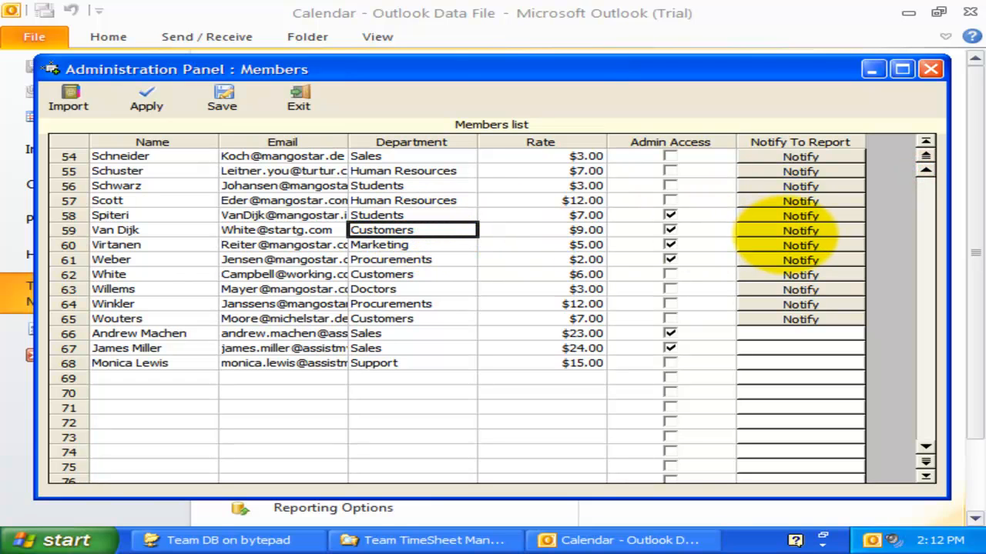
click(793, 231)
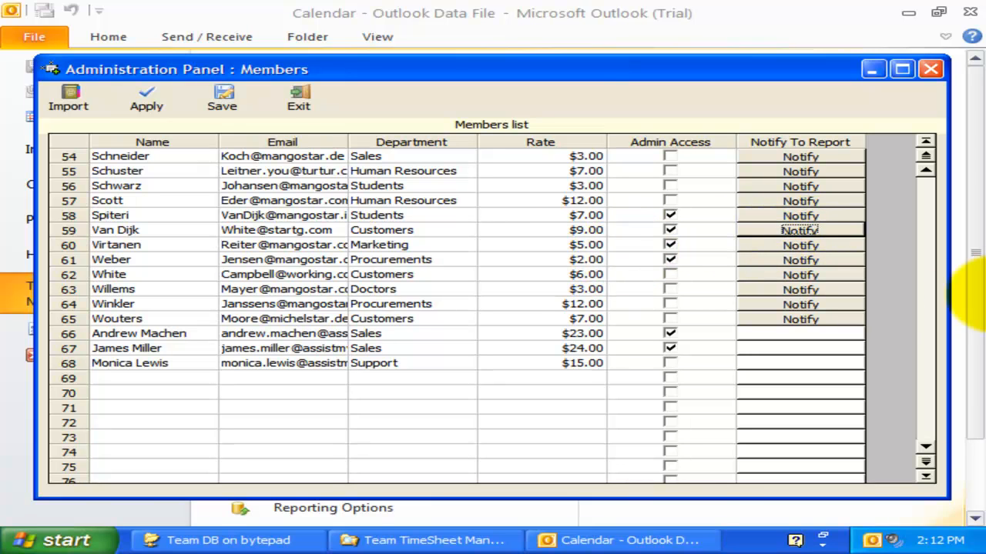
Generate the report notification e-mail for the member in row 59, review the message and close it.
click(799, 230)
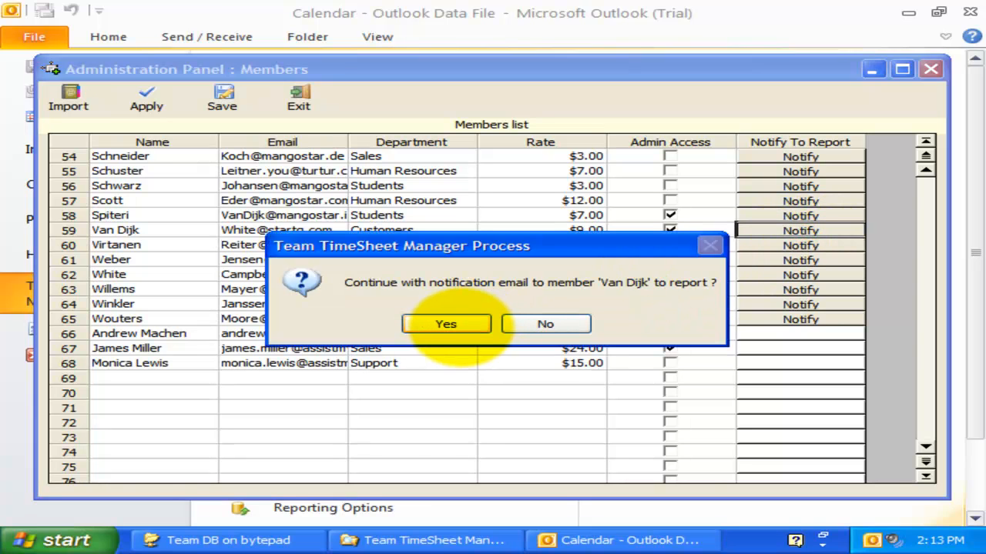
click(446, 324)
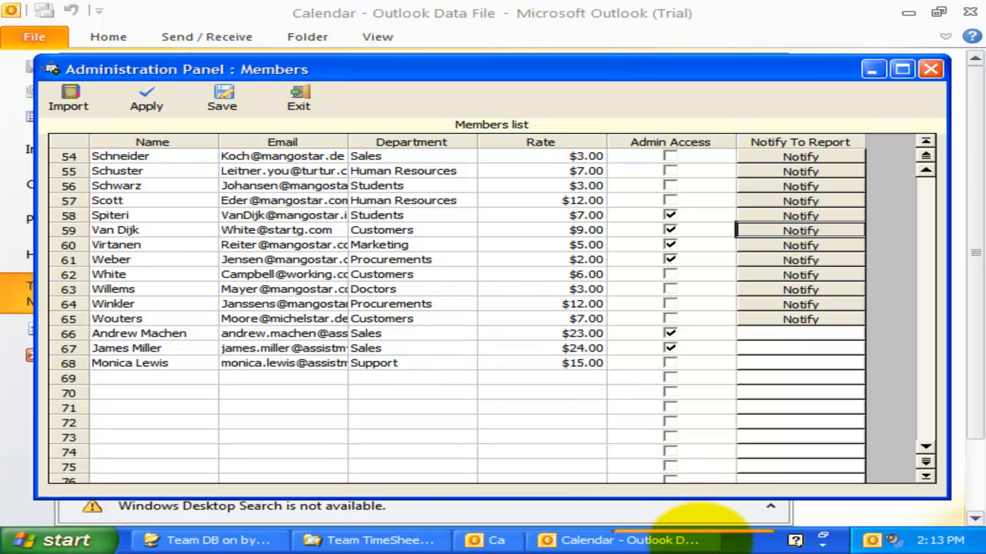
click(702, 543)
click(871, 70)
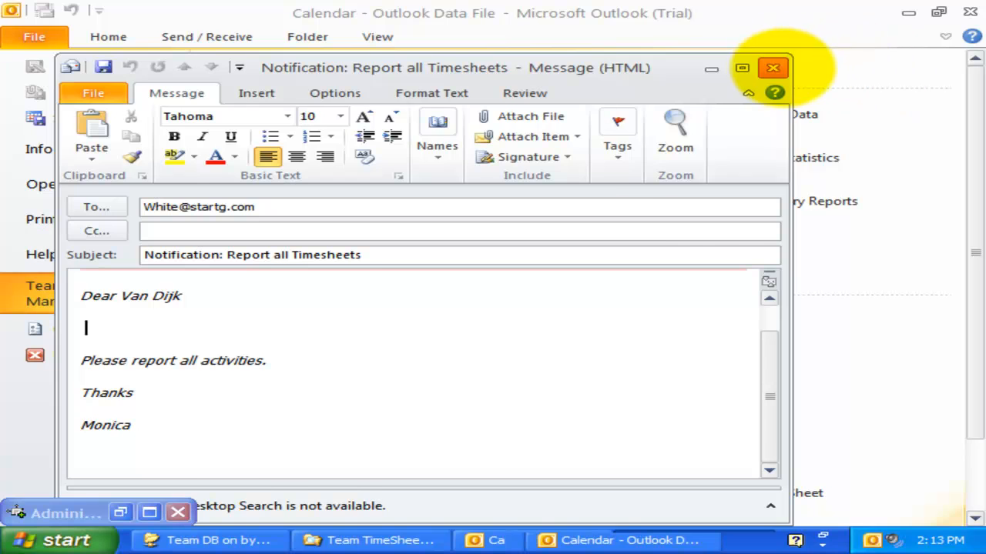
click(772, 68)
Open the project list and widen its Project column so the longer project names fit.
click(378, 198)
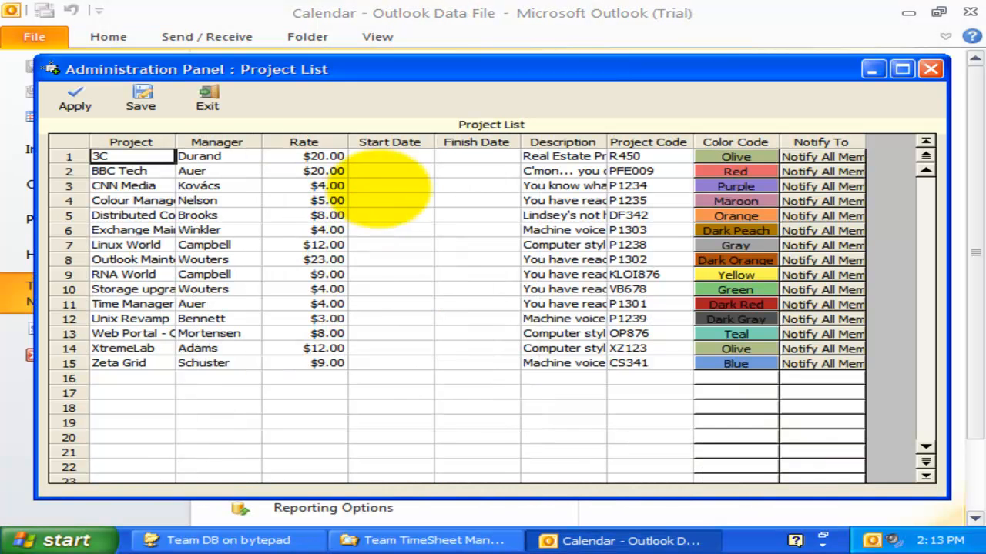
drag(425, 68, 413, 41)
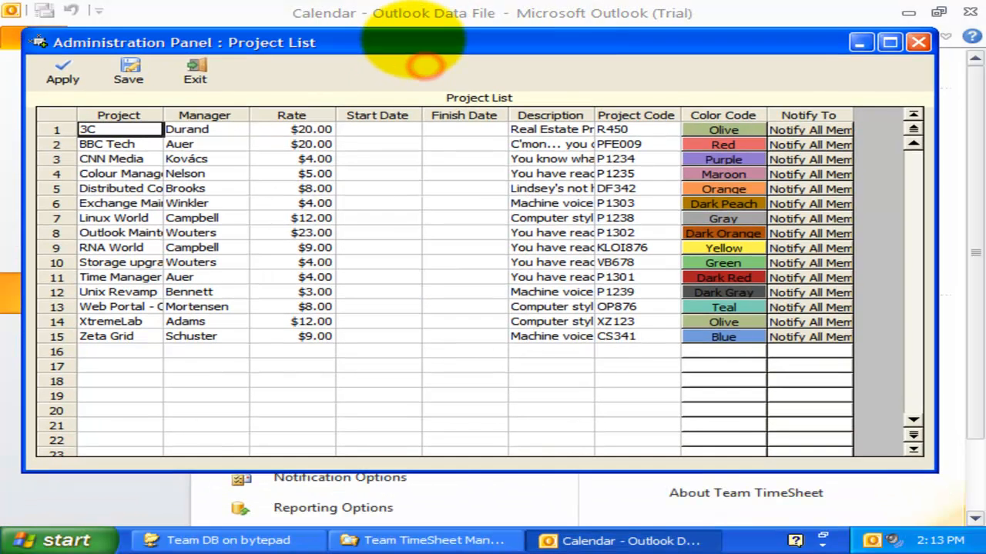
click(116, 188)
click(124, 351)
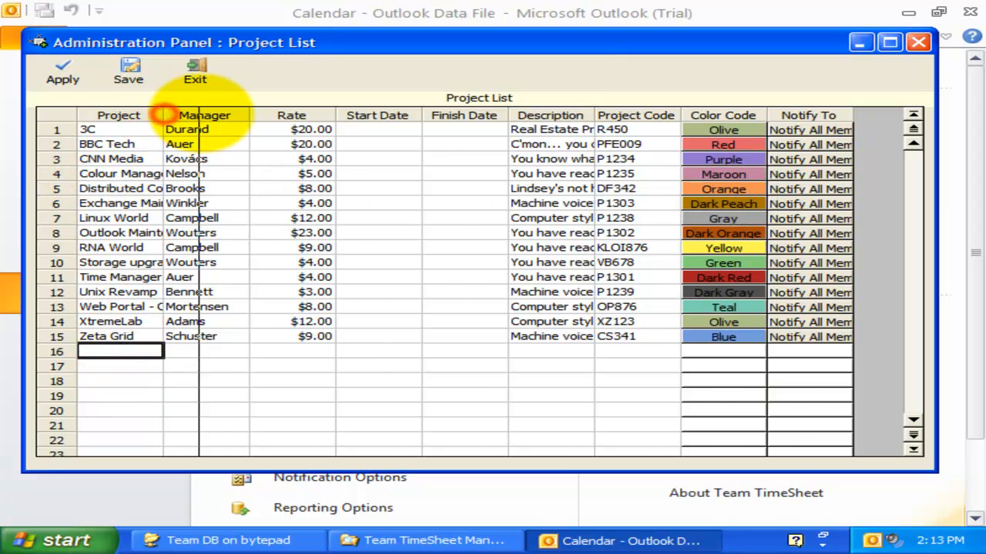
drag(163, 115, 200, 115)
Examine the fields of the empty row 16 and the colour choices for the Zeta Grid project.
click(224, 349)
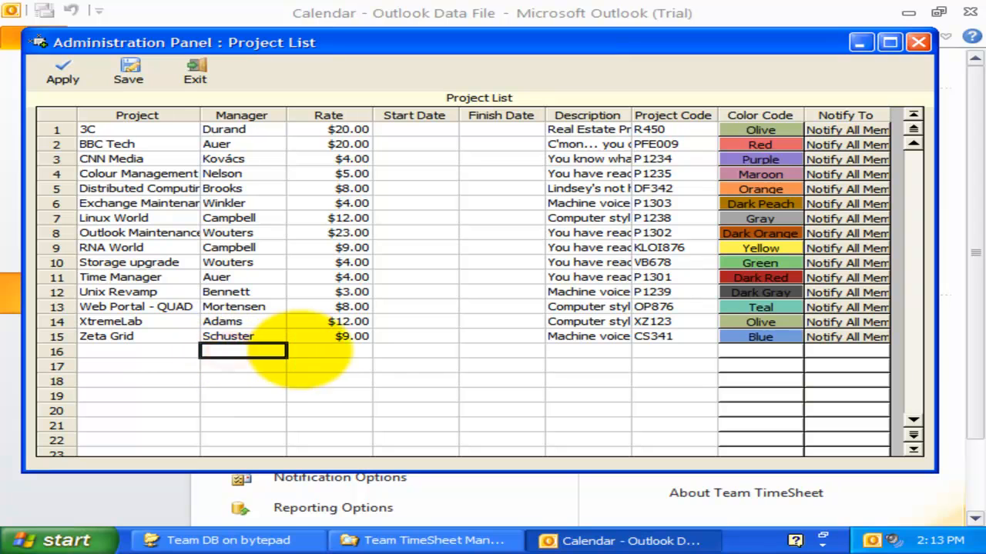
click(315, 348)
click(385, 350)
click(500, 351)
click(567, 349)
click(745, 349)
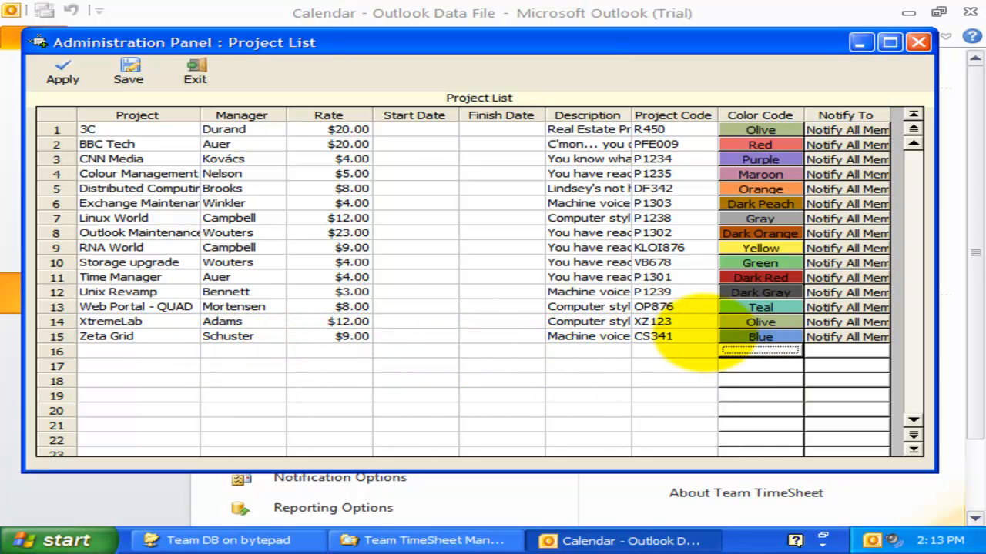
click(735, 337)
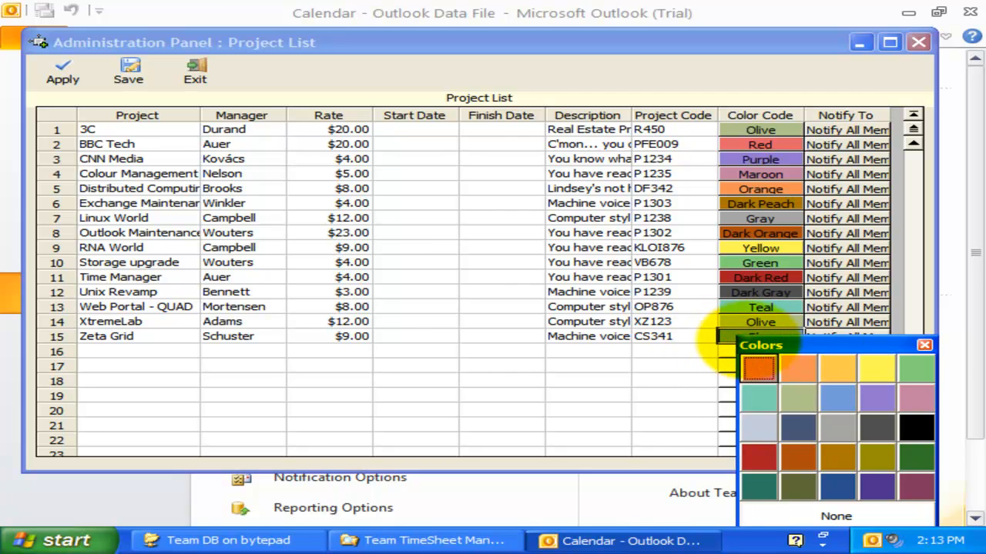
click(924, 345)
click(451, 319)
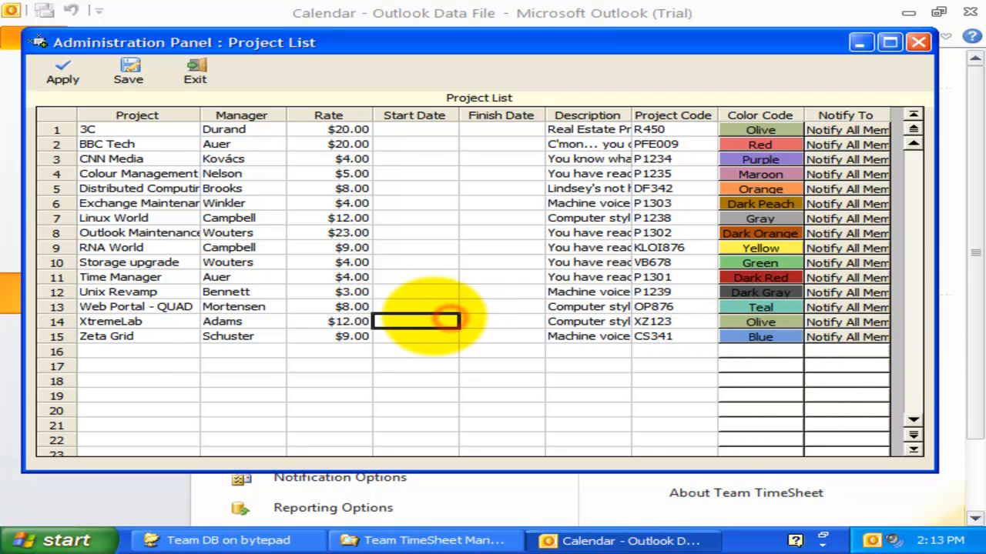
Add the project Construction Pvt Ltd in row 16, with the same manager as project 3C and a rate of $20.
click(120, 351)
text(Construction)
key(Tab)
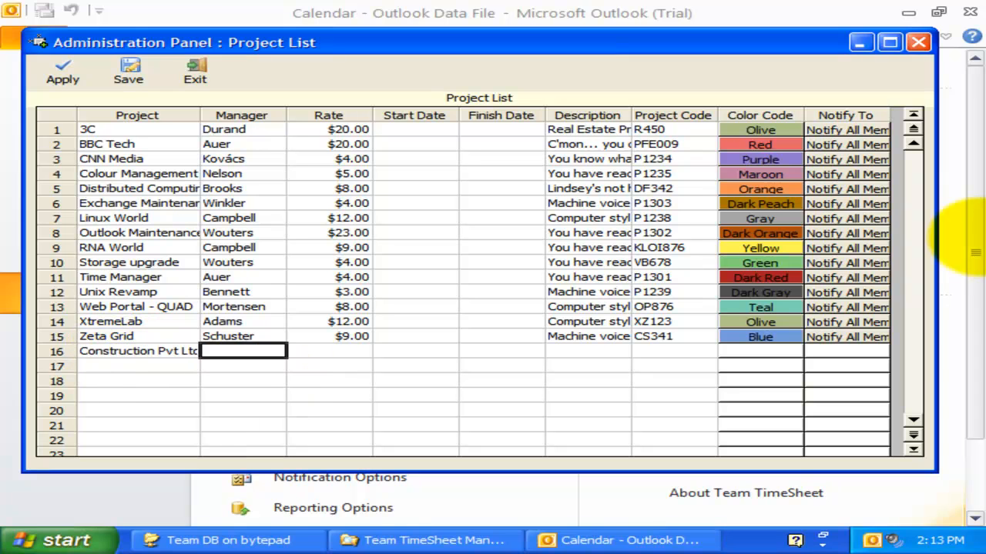
click(240, 352)
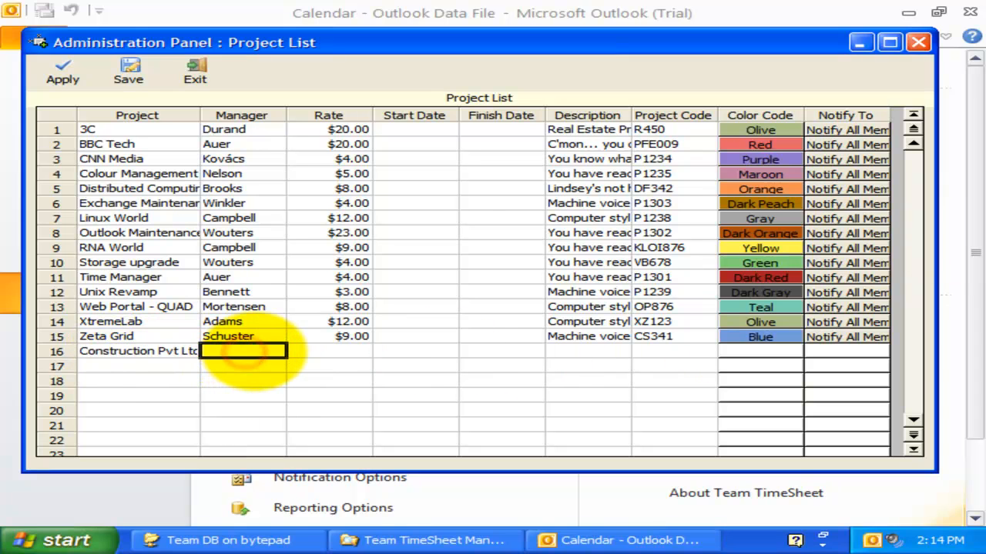
click(270, 353)
scroll(280, 377, down, 3)
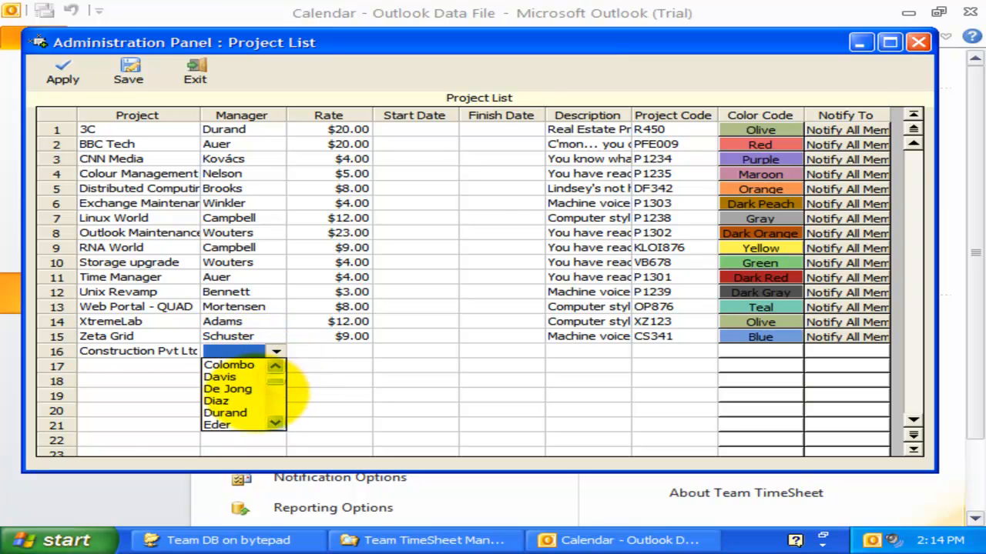
click(231, 413)
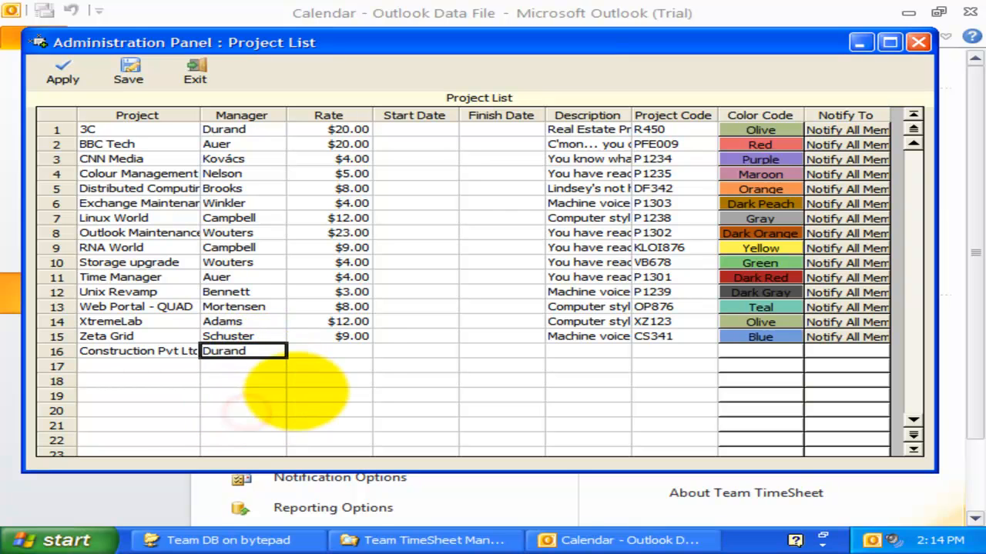
click(342, 352)
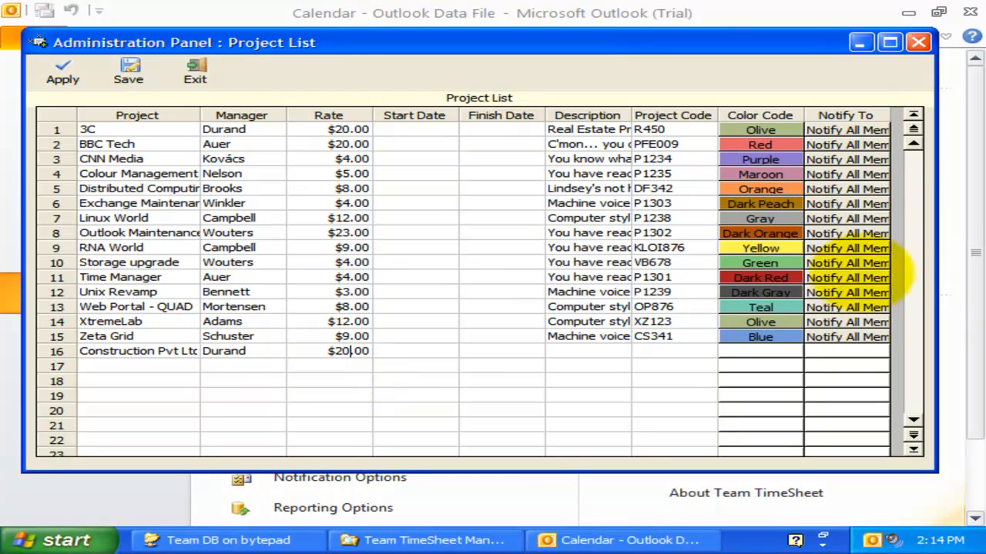
Set the Construction Pvt Ltd project's start date to 15 January 2011 and its finish date to 24 February 2011.
click(440, 348)
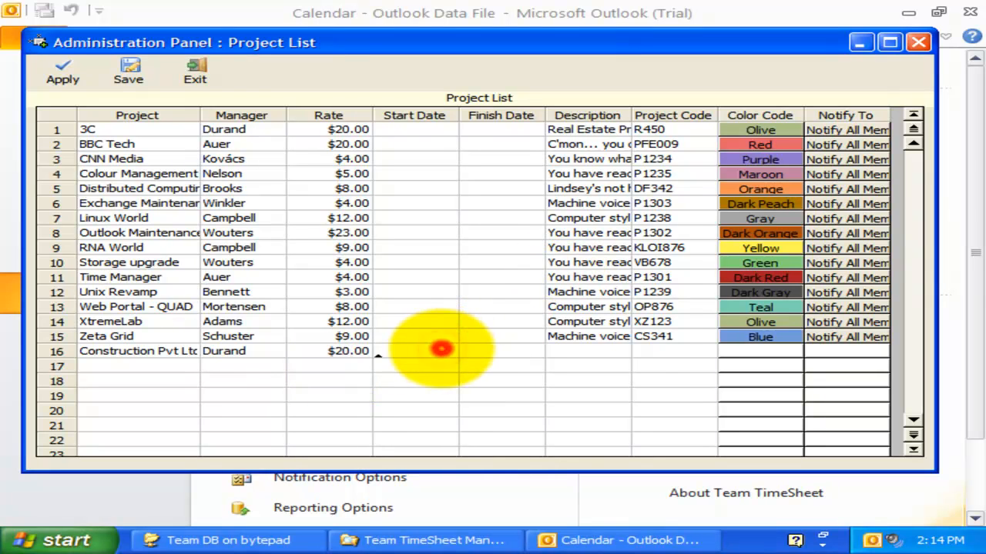
click(440, 349)
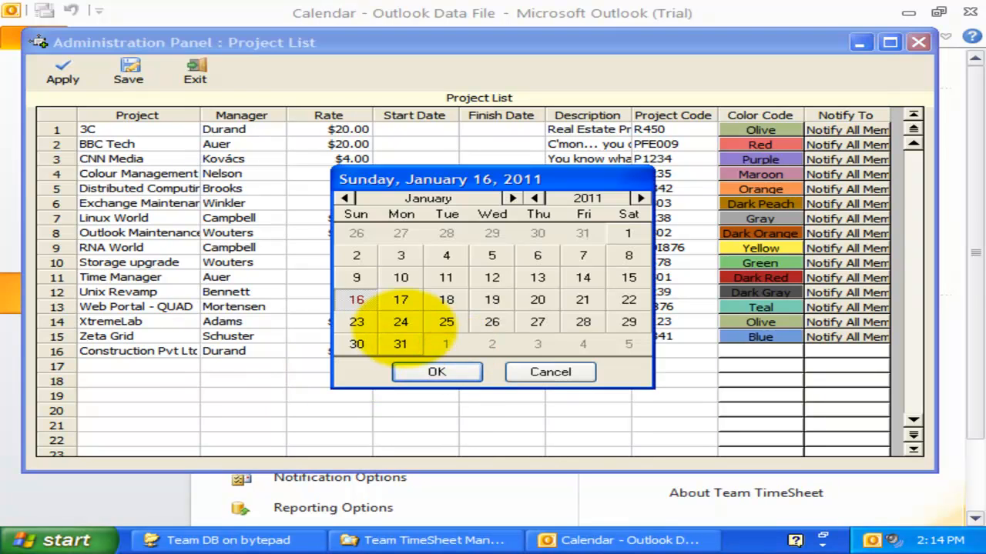
click(629, 277)
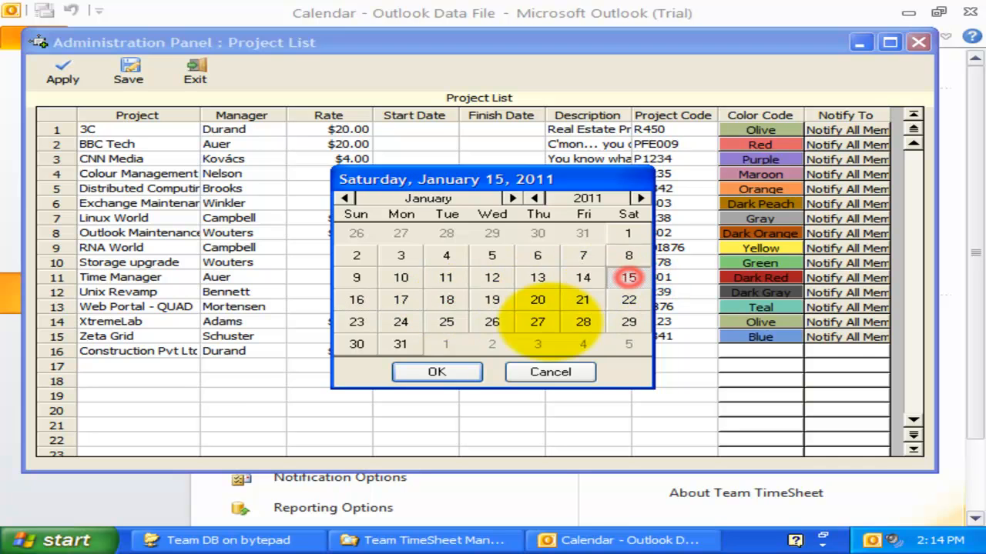
click(437, 371)
click(482, 351)
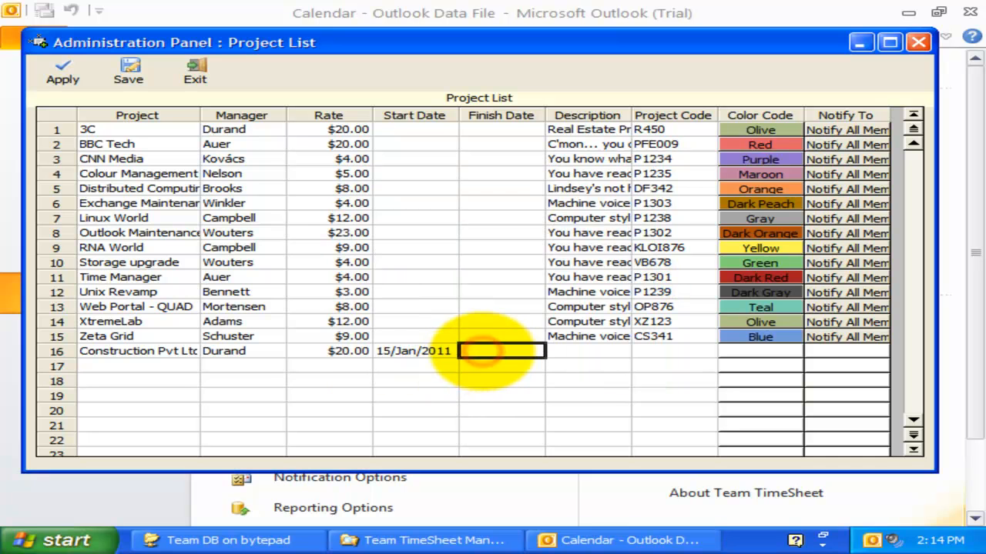
click(499, 351)
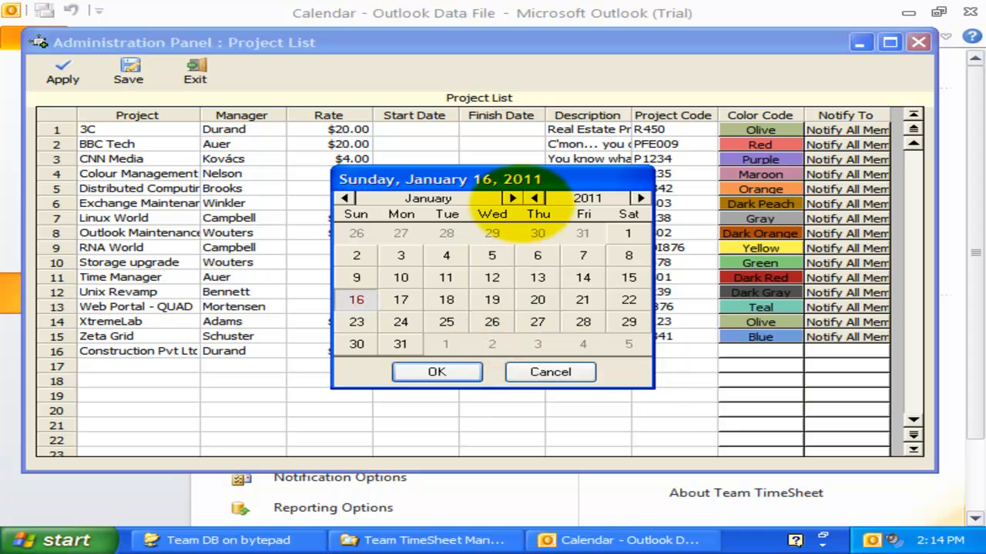
click(513, 198)
click(537, 299)
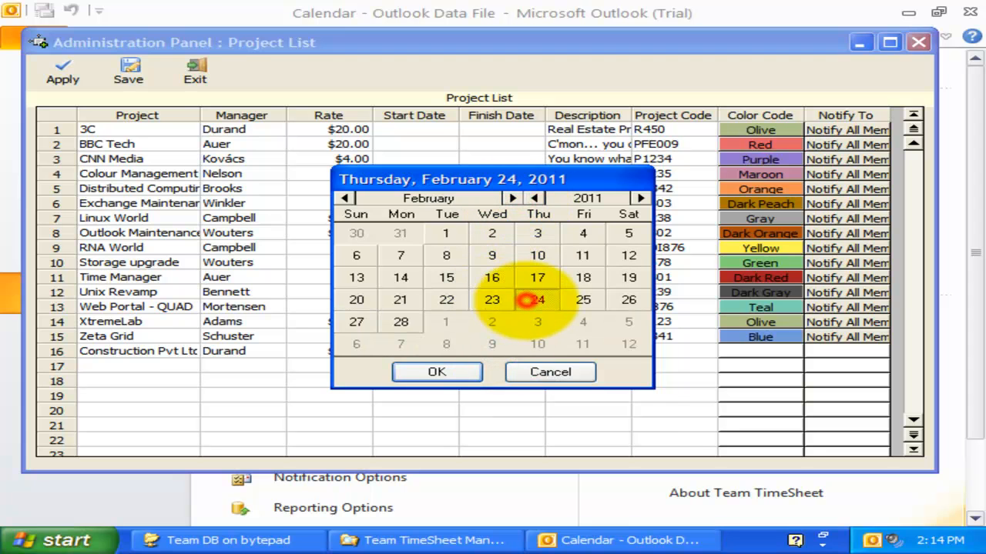
click(437, 371)
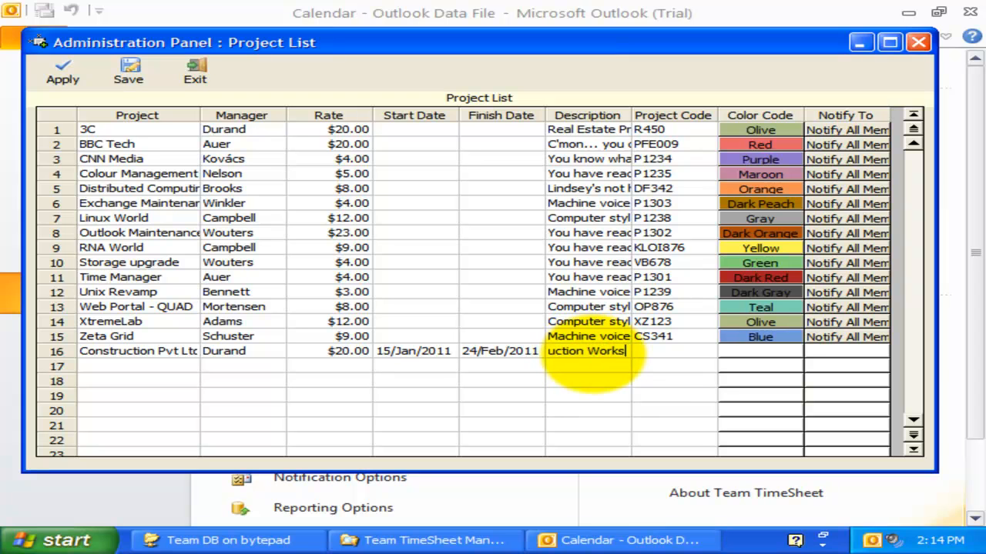
Give the row 16 project the description Bridge construction Works, the project code CW24 and the colour Dark Teal.
click(661, 352)
text(CW24)
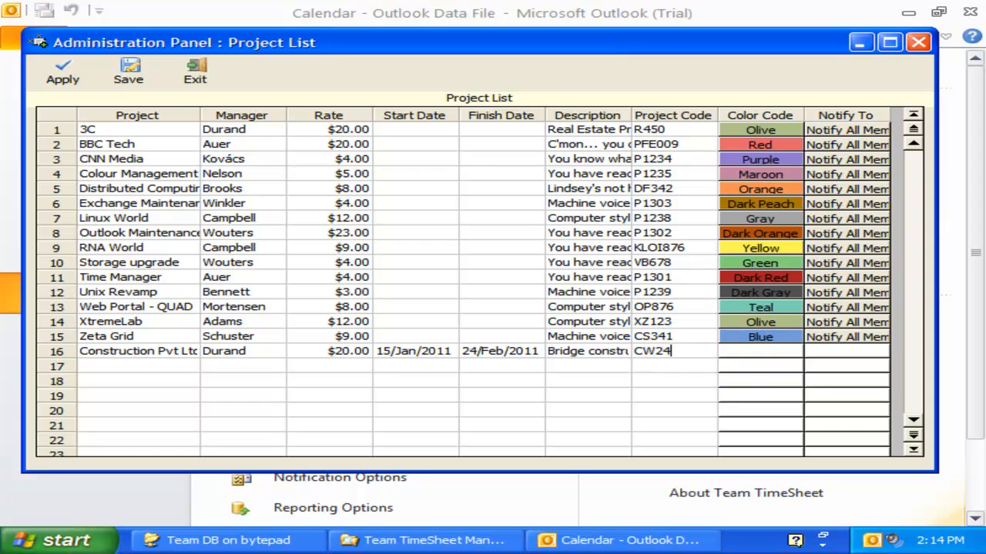
click(671, 351)
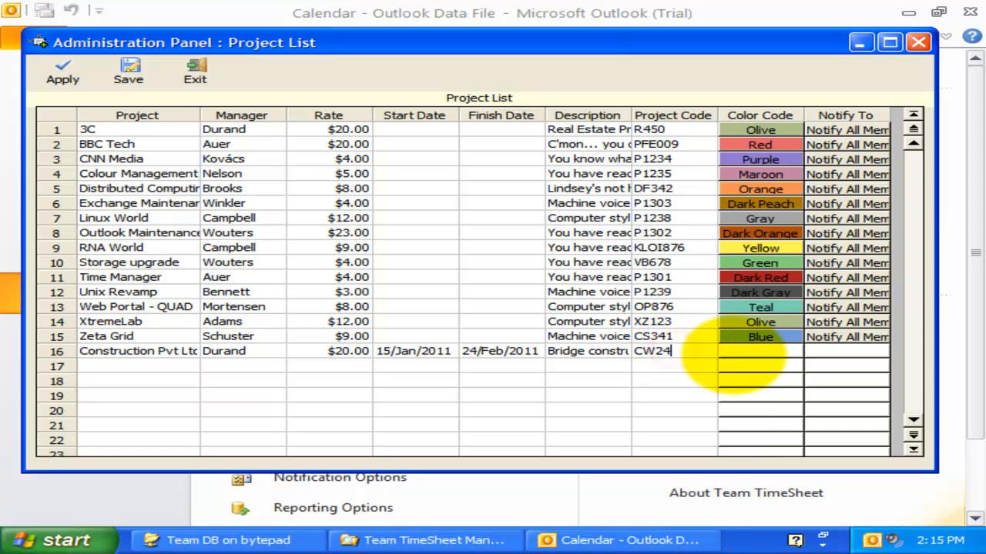
click(727, 351)
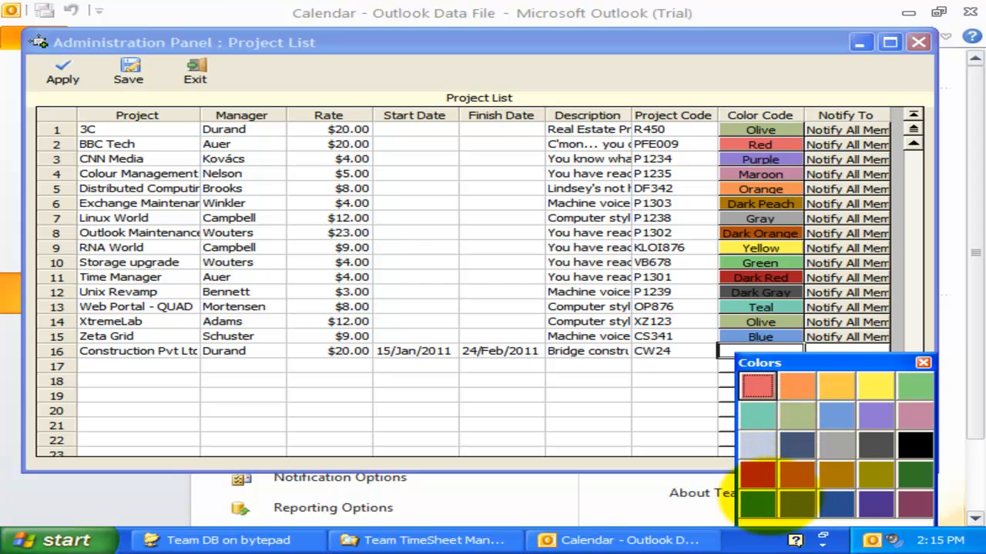
click(758, 504)
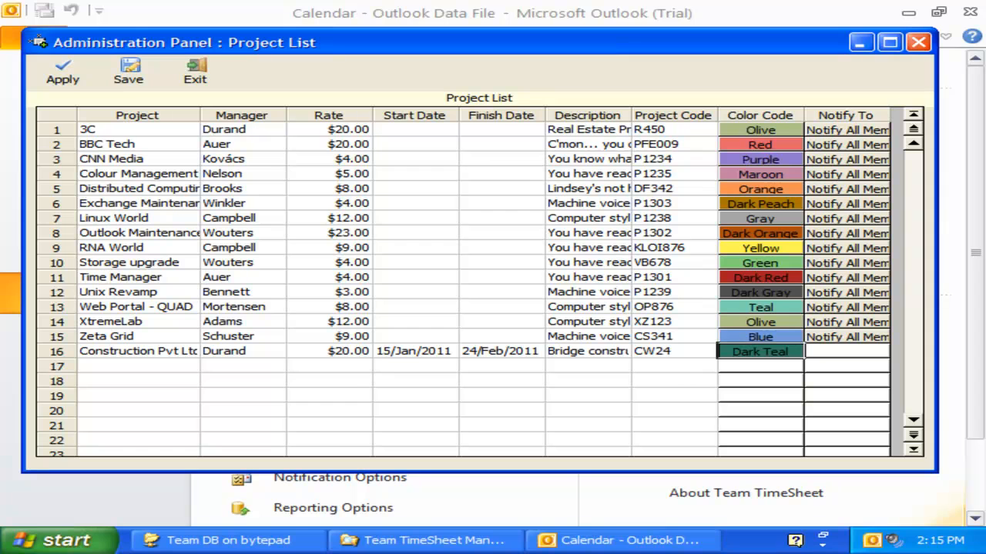
Notify the members about the XtremeLab project, leaving out several of them from the recipients.
click(597, 325)
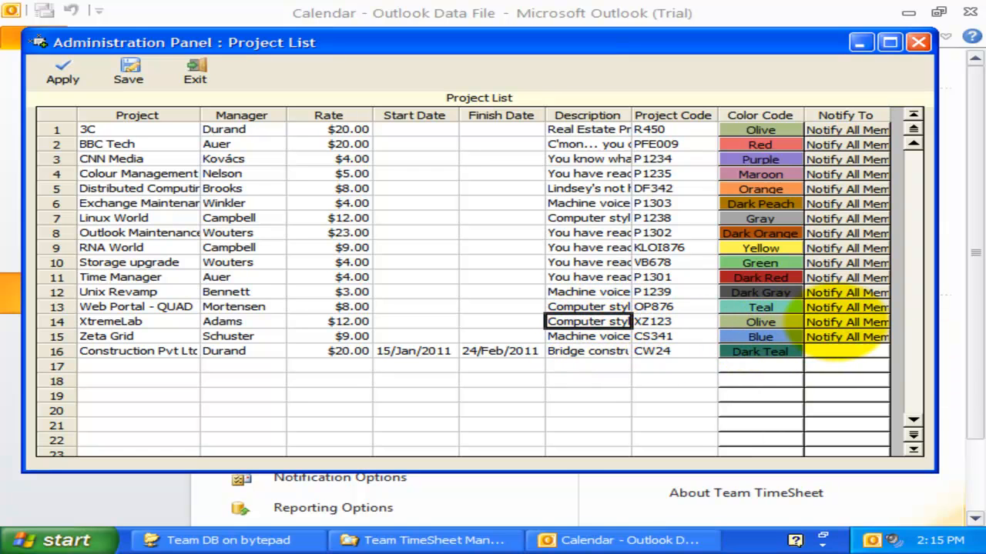
drag(135, 322, 843, 322)
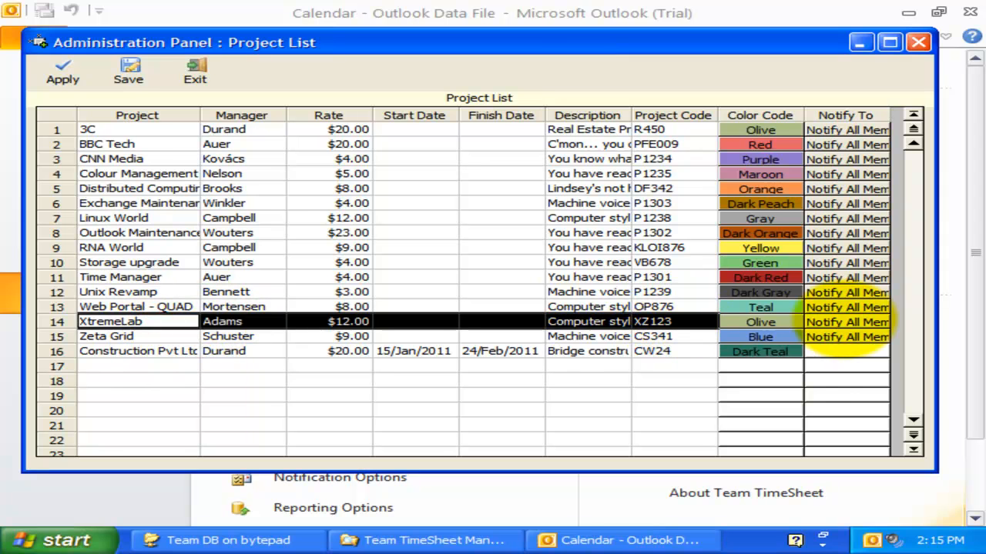
click(847, 321)
click(847, 322)
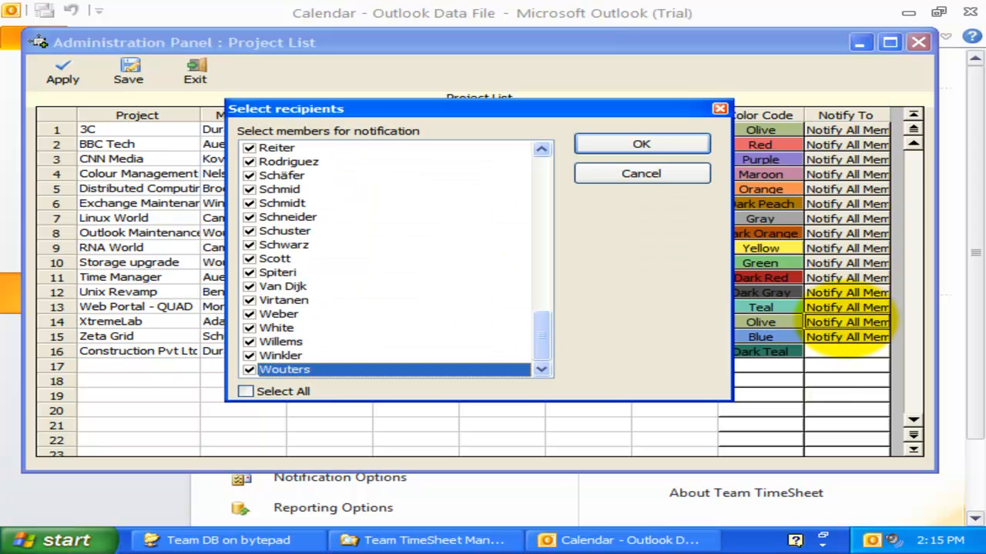
click(251, 262)
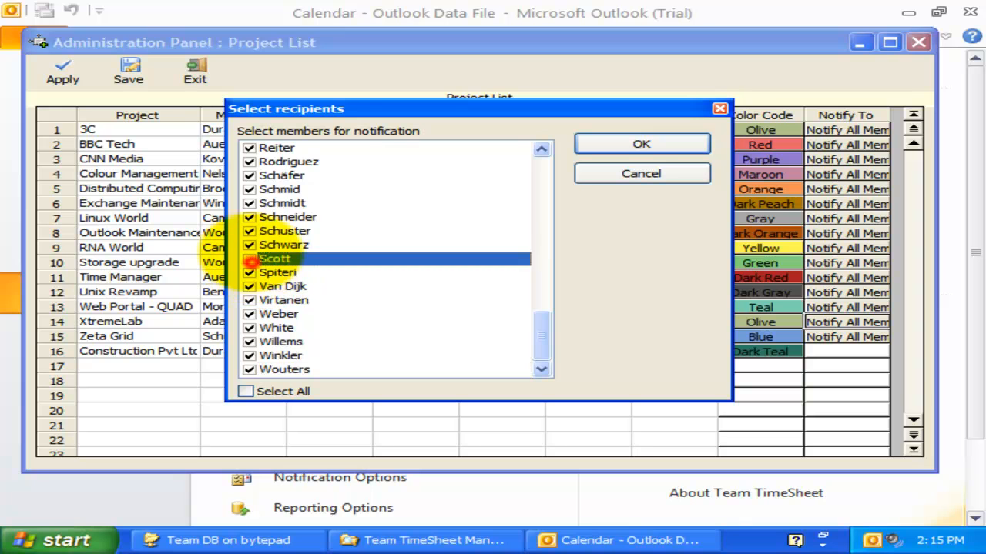
click(250, 232)
click(249, 204)
click(529, 194)
click(548, 181)
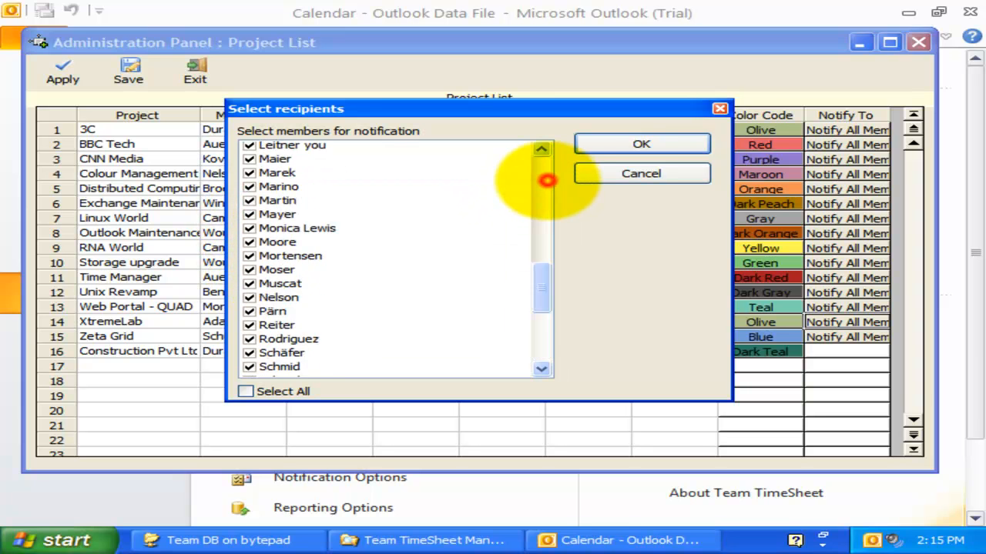
click(547, 181)
click(248, 187)
click(641, 144)
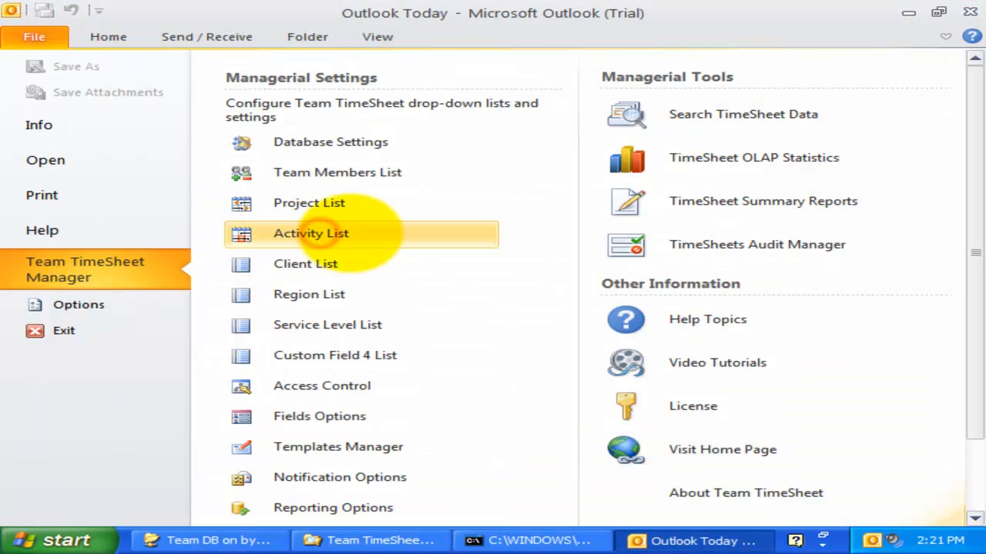
Open the activity list, look through its activities and sort them by project.
click(351, 232)
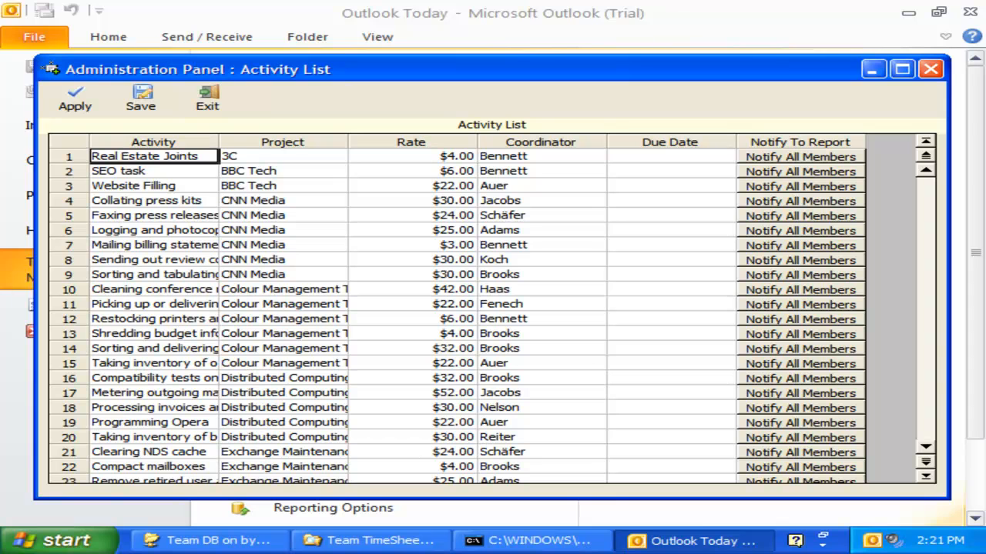
click(174, 200)
scroll(176, 228, down, 2)
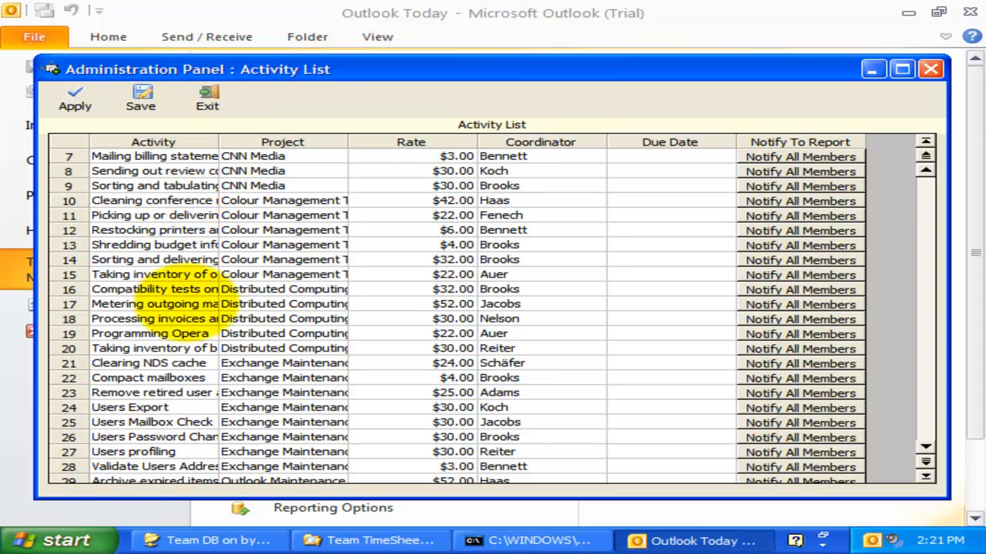
scroll(189, 304, up, 2)
click(279, 141)
click(295, 155)
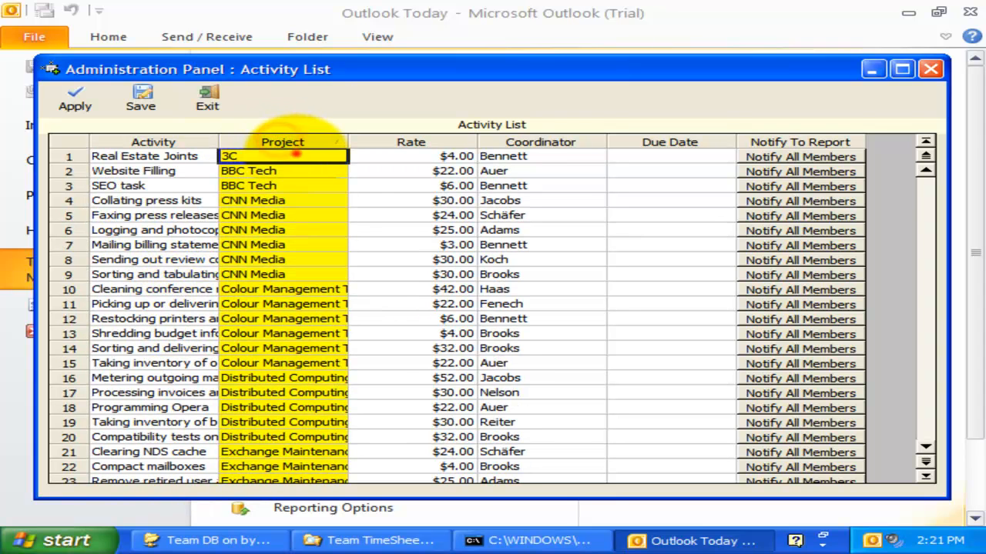
Look through the project choices for the Real Estate Joints activity and the coordinator choices for Website Filling.
mouse_move(337, 183)
mouse_down()
mouse_move(337, 197)
mouse_move(337, 183)
mouse_up()
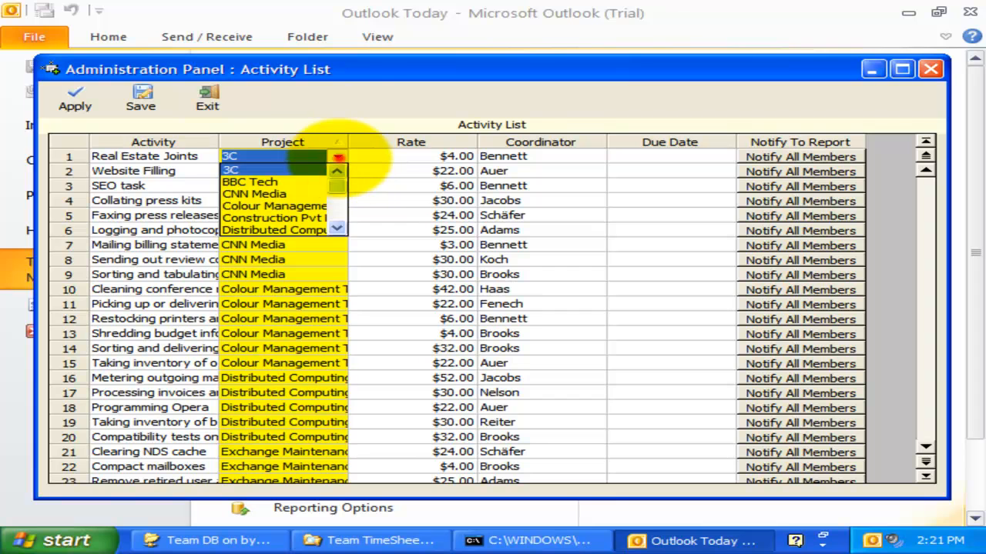
click(337, 157)
click(164, 186)
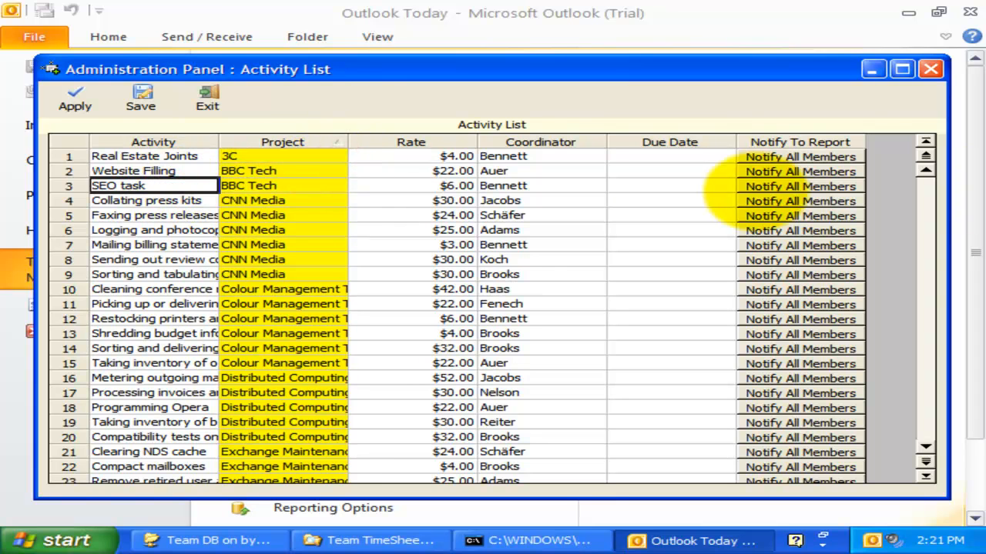
click(574, 171)
click(589, 171)
drag(596, 194, 597, 163)
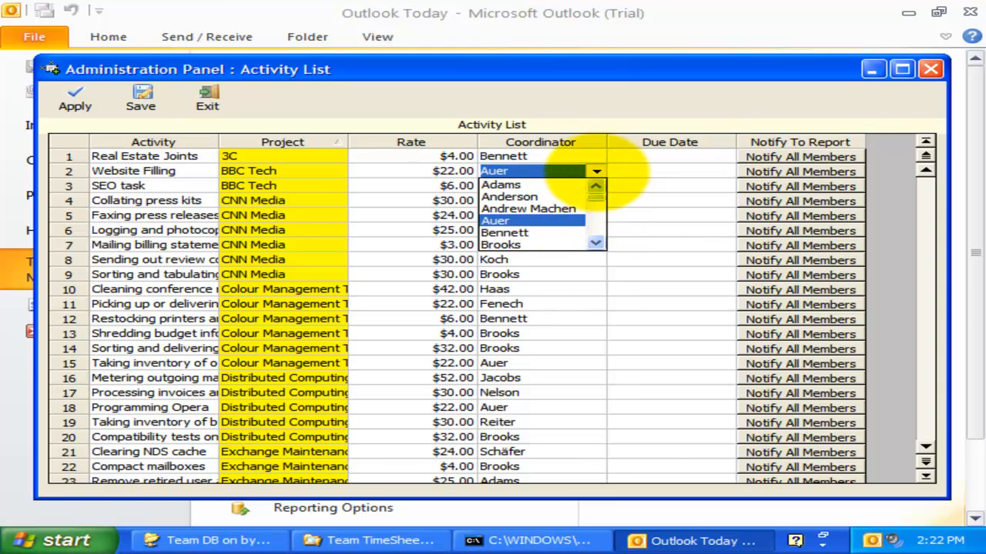
click(595, 171)
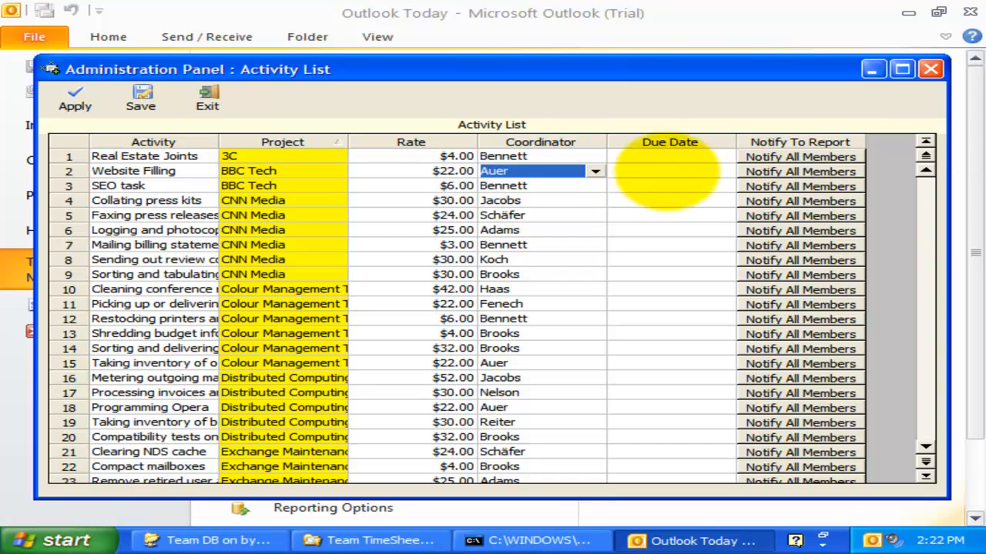
Create a timesheet reminder notification for the Website Filling activity, leaving three members out of the recipients.
click(773, 173)
click(550, 252)
click(550, 252)
click(550, 224)
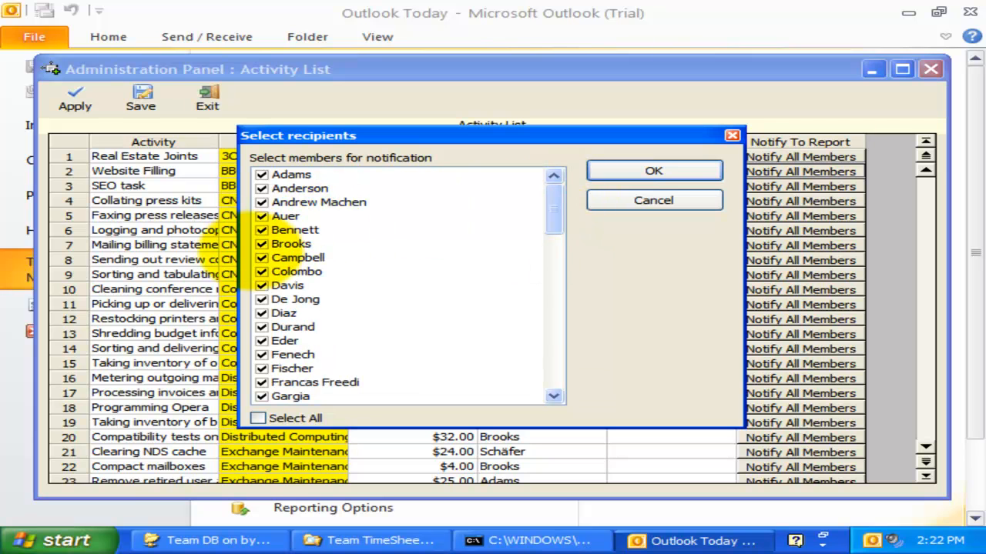
click(262, 257)
click(262, 286)
click(262, 313)
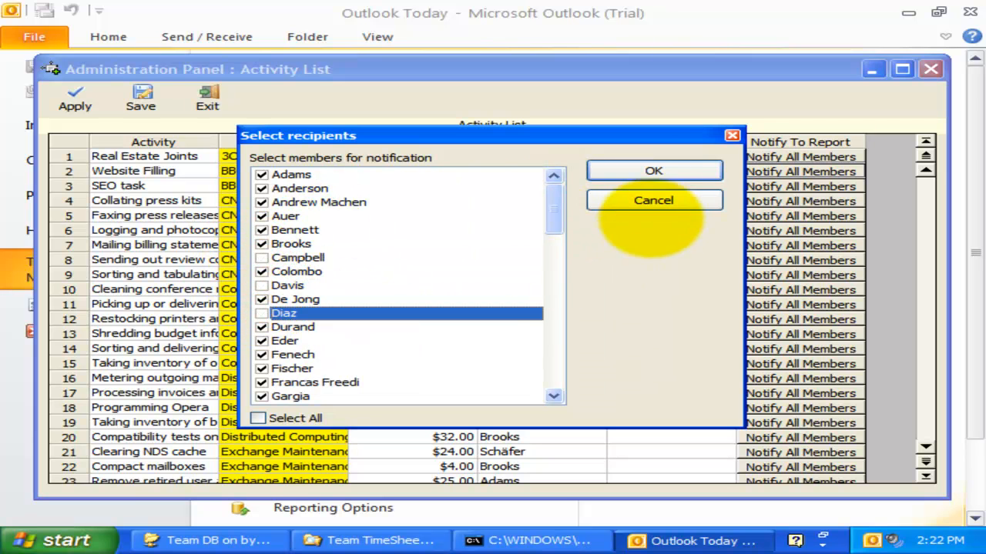
click(653, 170)
click(871, 70)
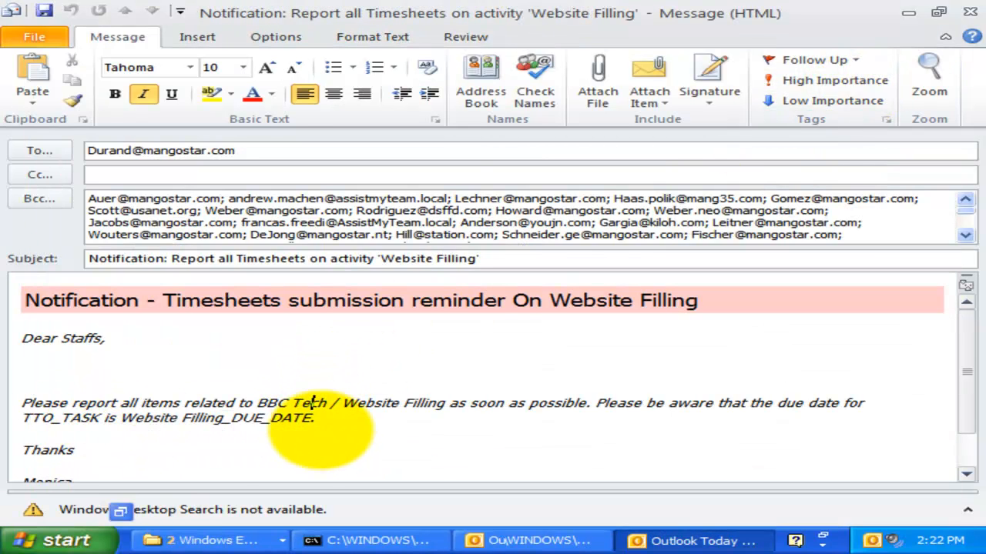
Review the Website Filling reminder message and close it.
scroll(320, 430, down, 1)
scroll(325, 430, up, 1)
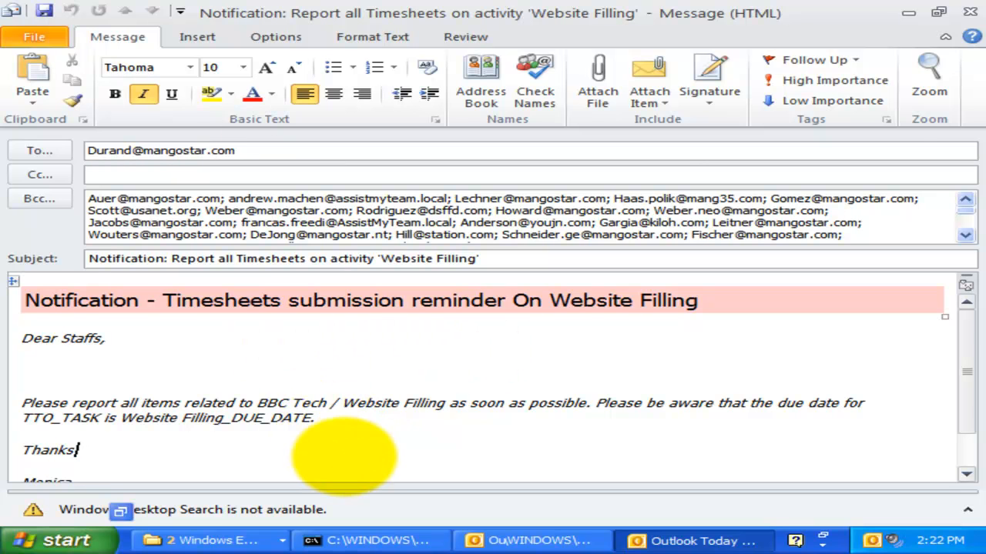
click(969, 13)
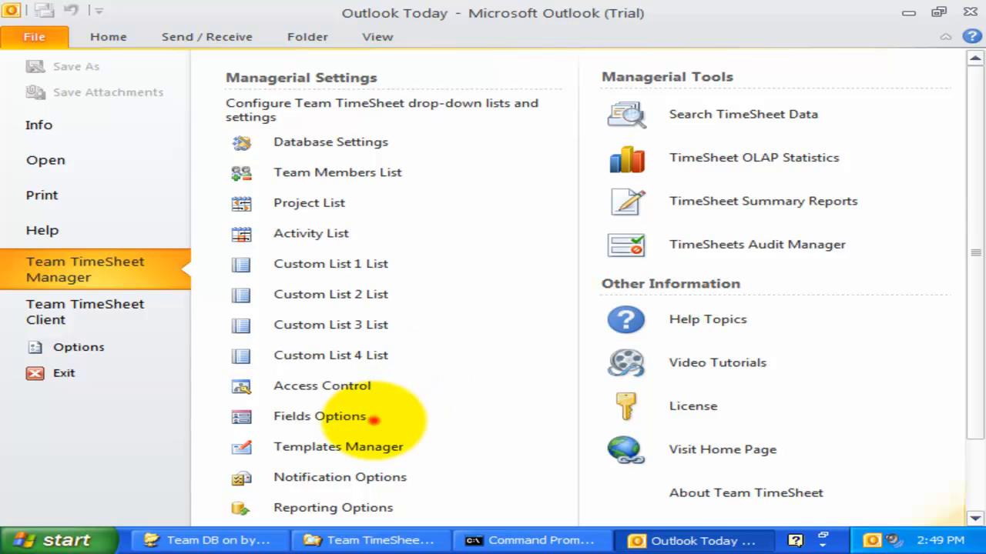
Open the field options and deploy custom fields 1, 2, 3, 9 and 10 to the members.
click(373, 417)
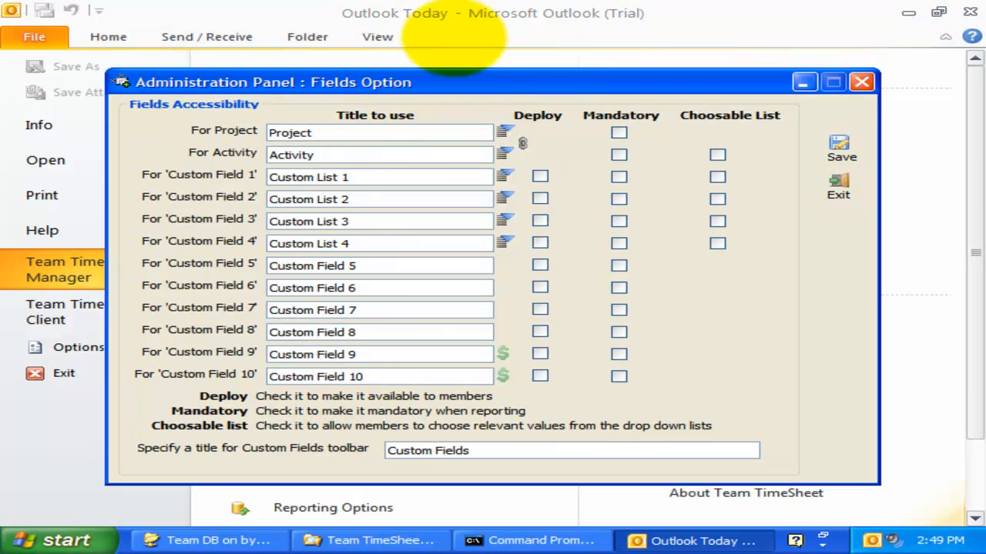
drag(467, 93, 462, 77)
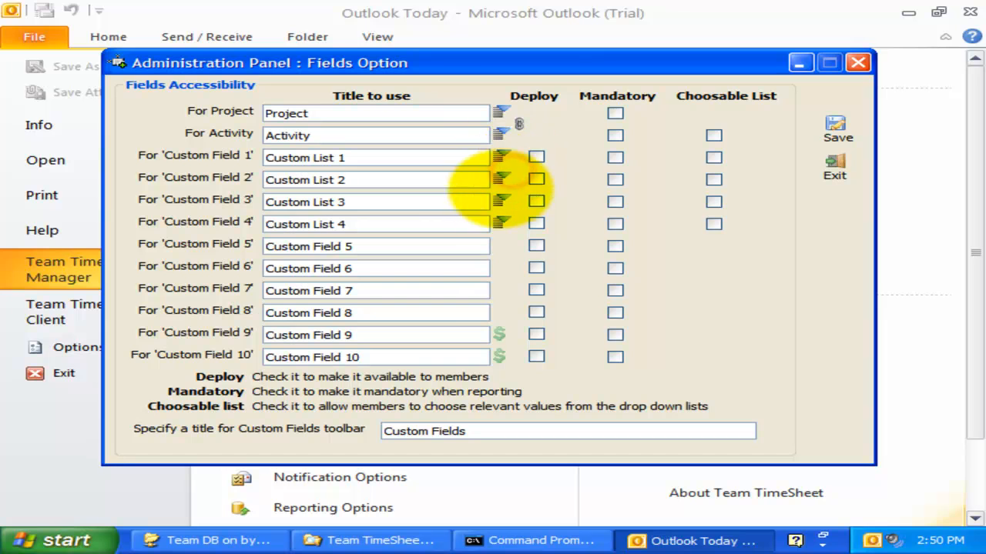
drag(528, 63, 861, 81)
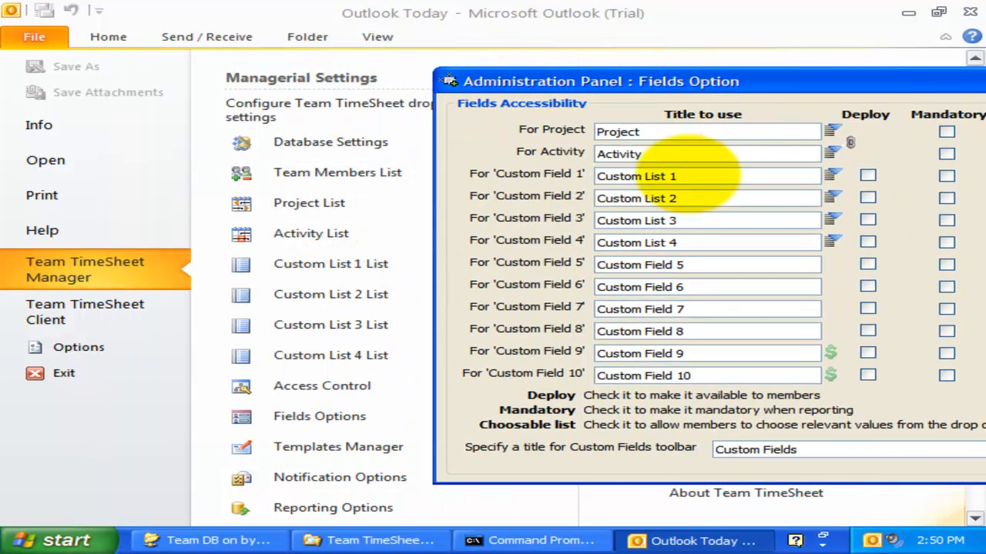
drag(756, 80, 405, 98)
click(478, 283)
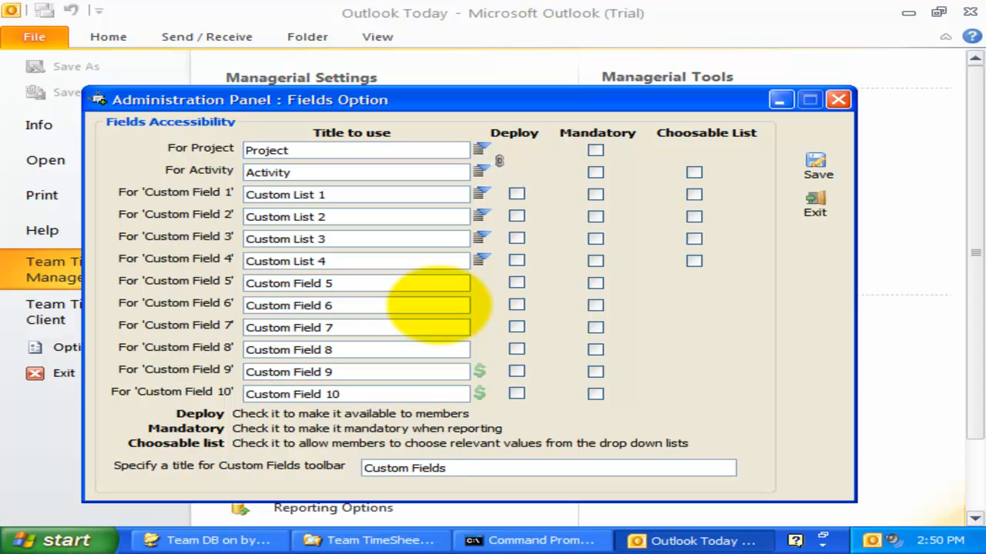
click(435, 394)
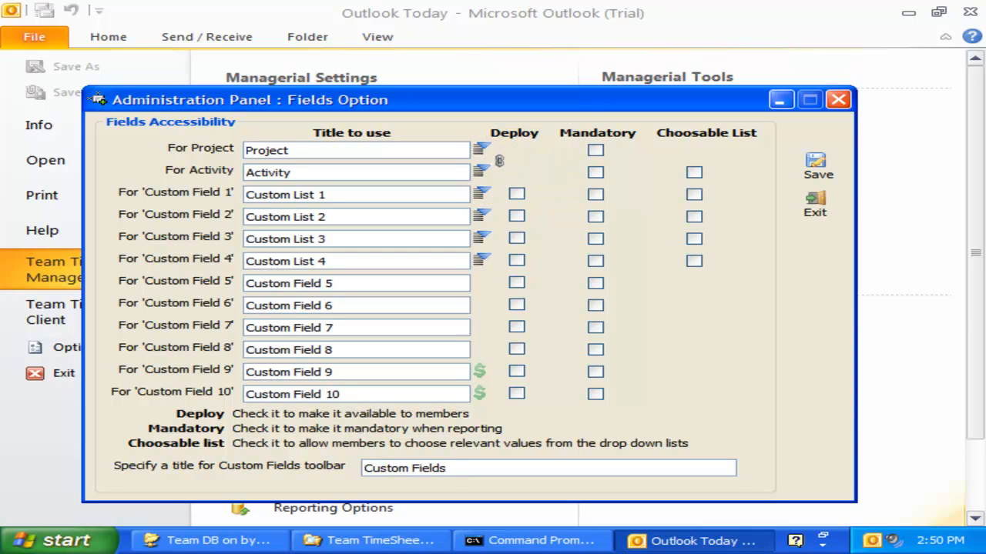
click(517, 195)
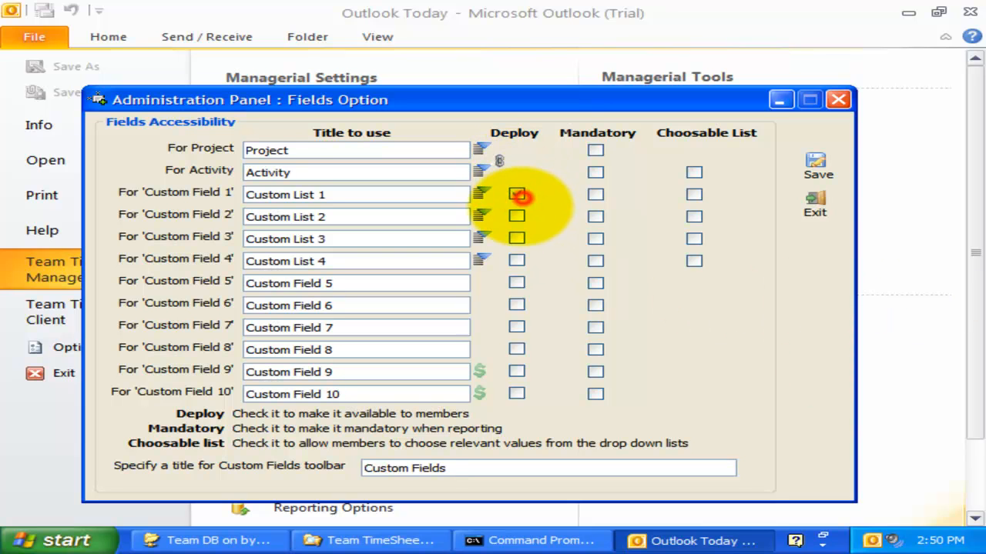
click(516, 216)
click(517, 238)
click(516, 371)
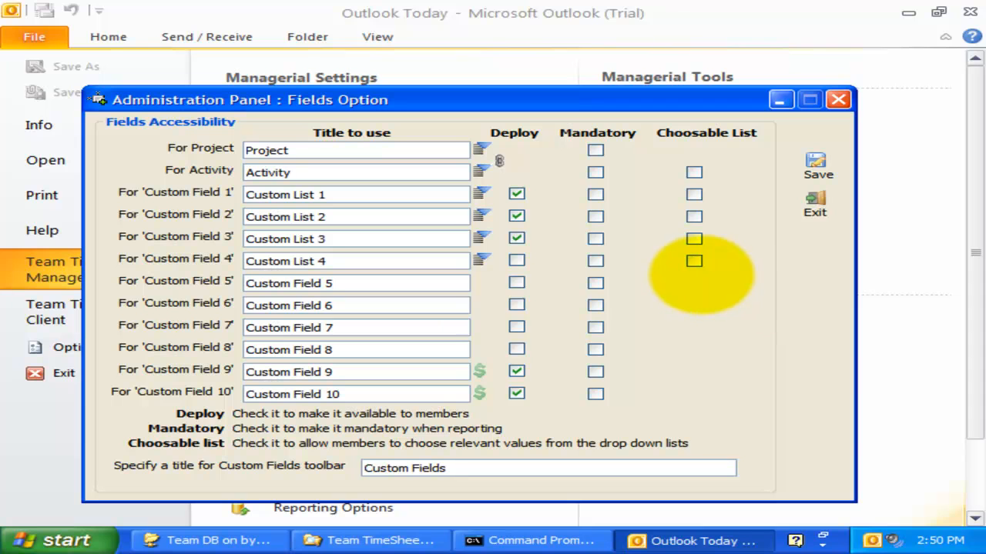
Make Project, Activity and Custom Field 1 mandatory, and let members choose Activity and Custom Field 1 values from lists.
click(595, 150)
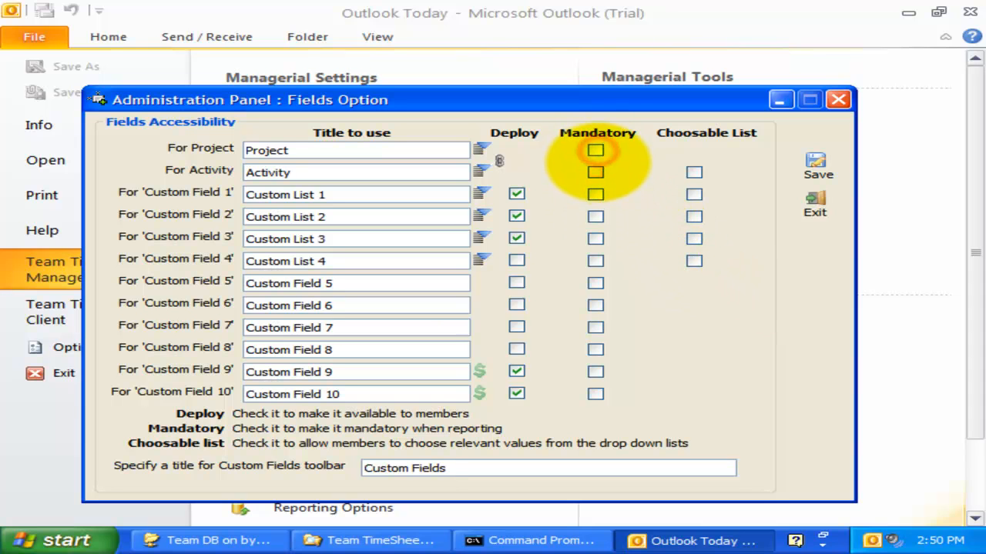
click(595, 173)
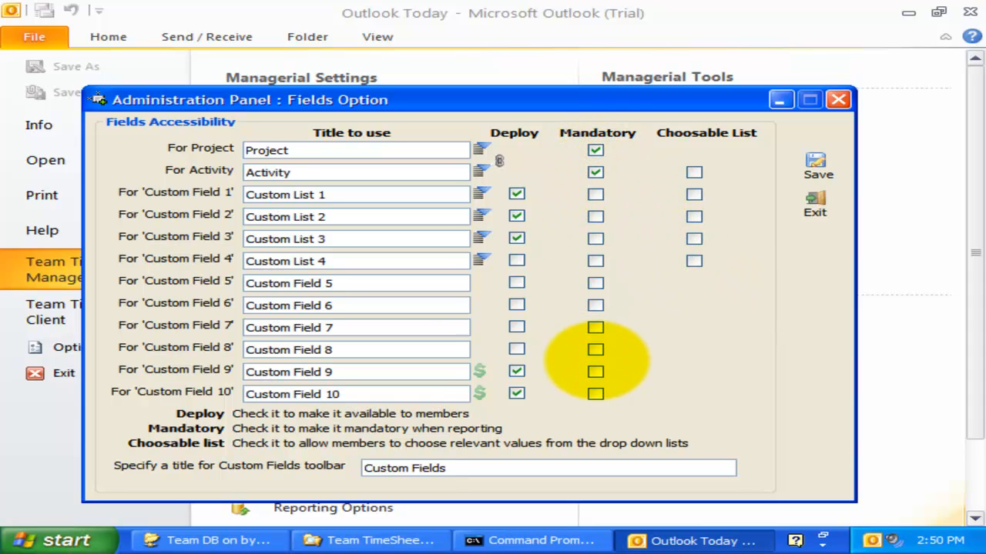
click(595, 194)
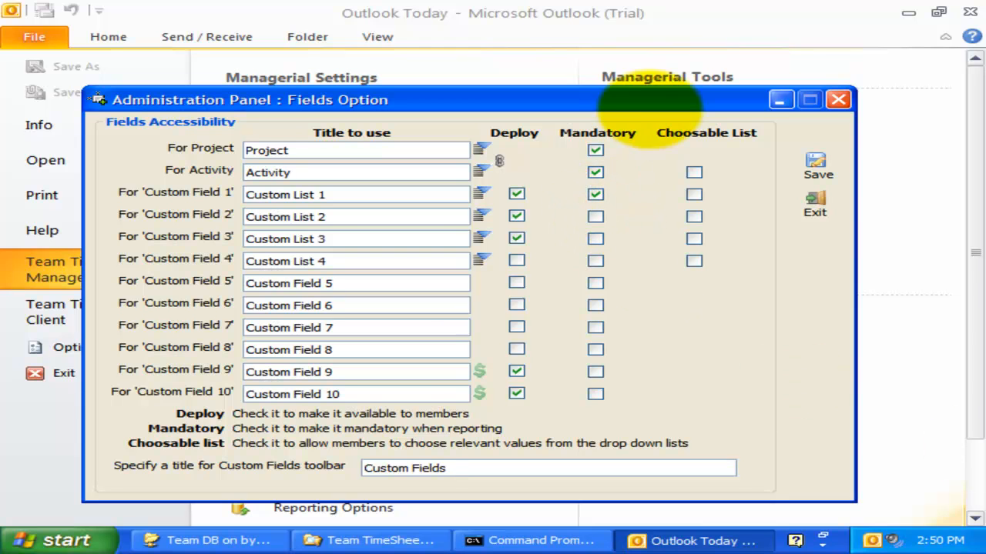
click(716, 168)
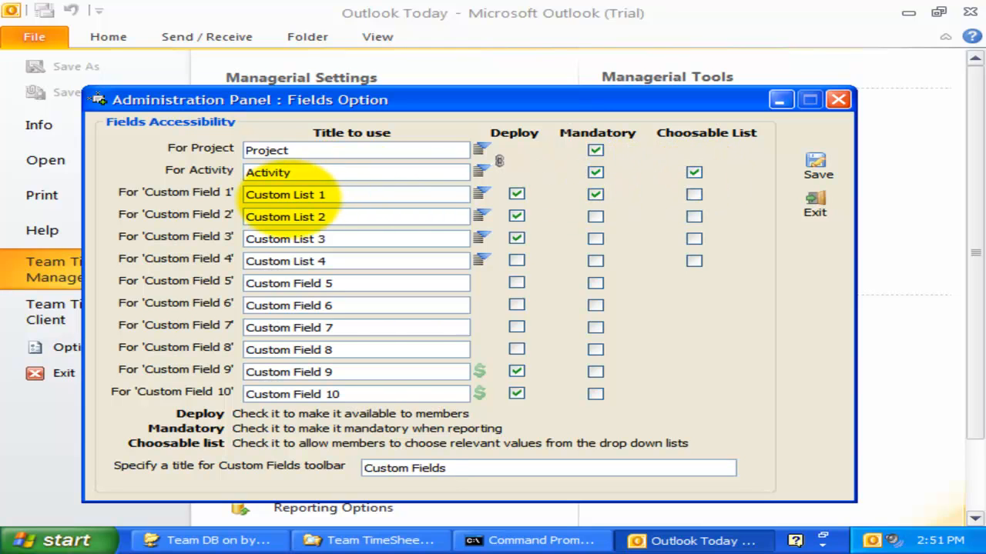
click(344, 195)
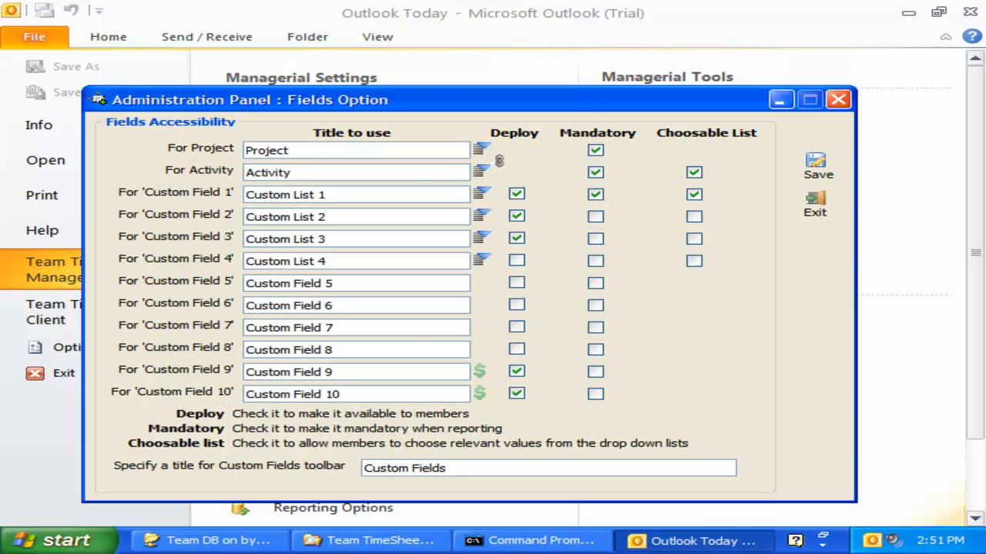
Title custom fields 1, 2 and 3 as Client, Region and Service Level.
double_click(365, 194)
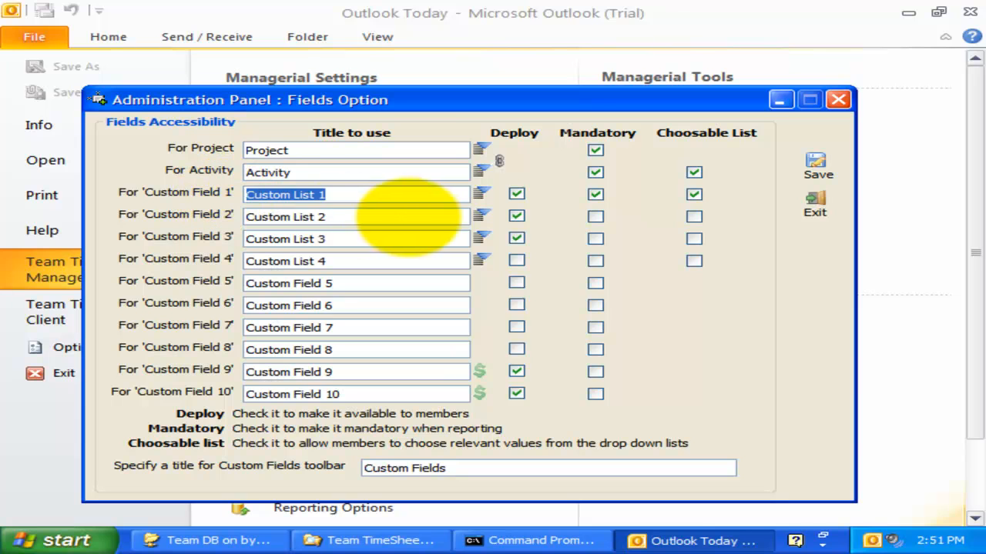
drag(411, 218, 127, 217)
drag(358, 195, 89, 196)
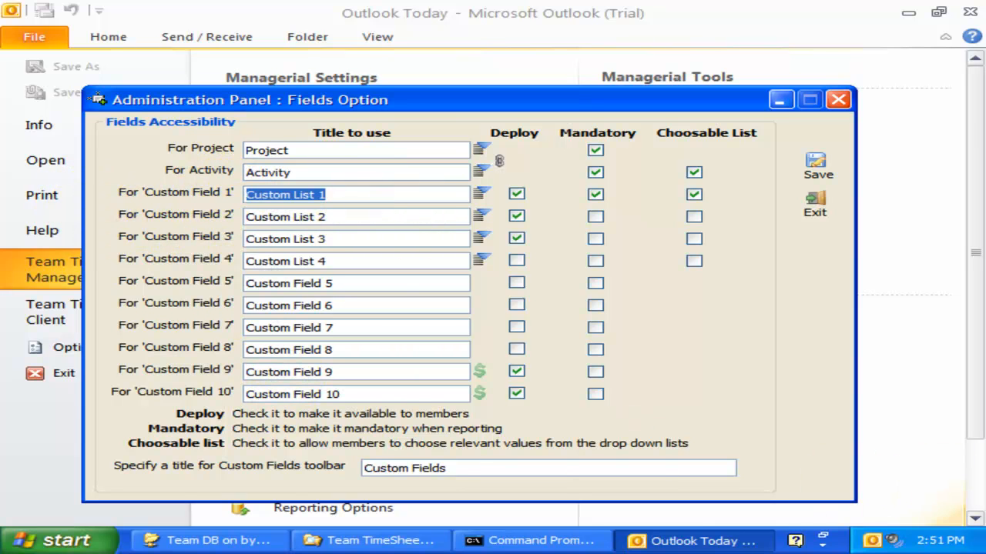
text(Client)
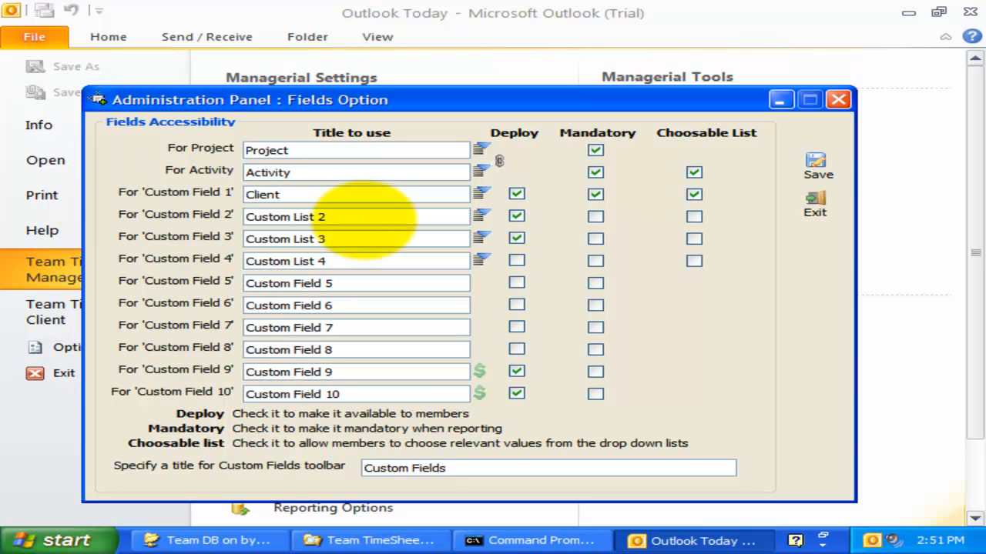
double_click(376, 216)
text(Region)
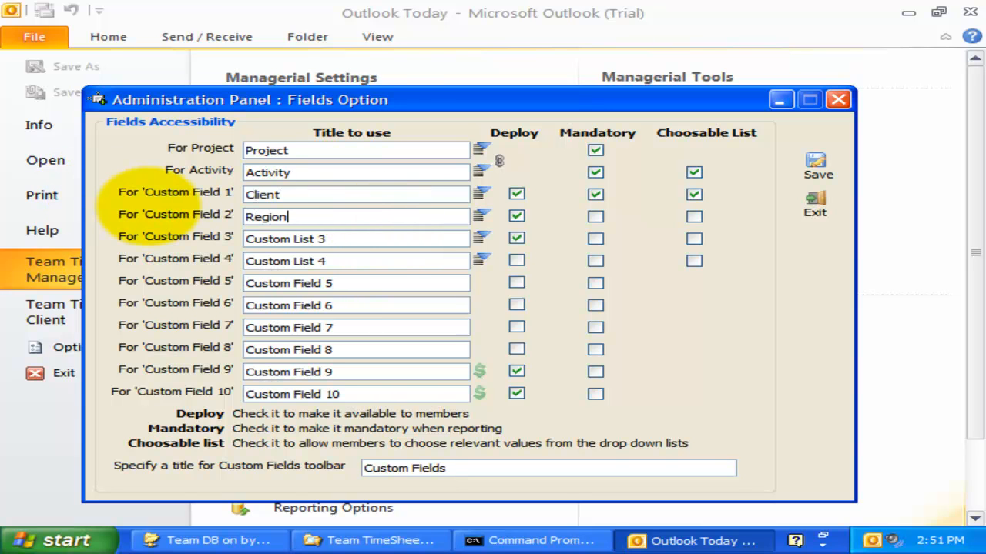
drag(374, 240, 161, 245)
text(Servic)
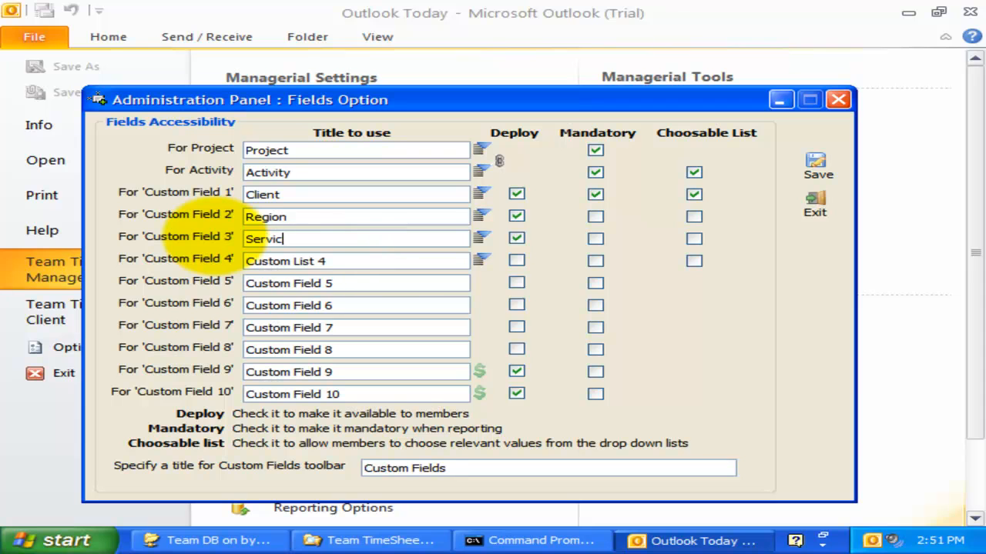
Title custom field 9 as Food Expense and custom field 10 as Travel Expense, and save the field options.
drag(359, 372, 161, 371)
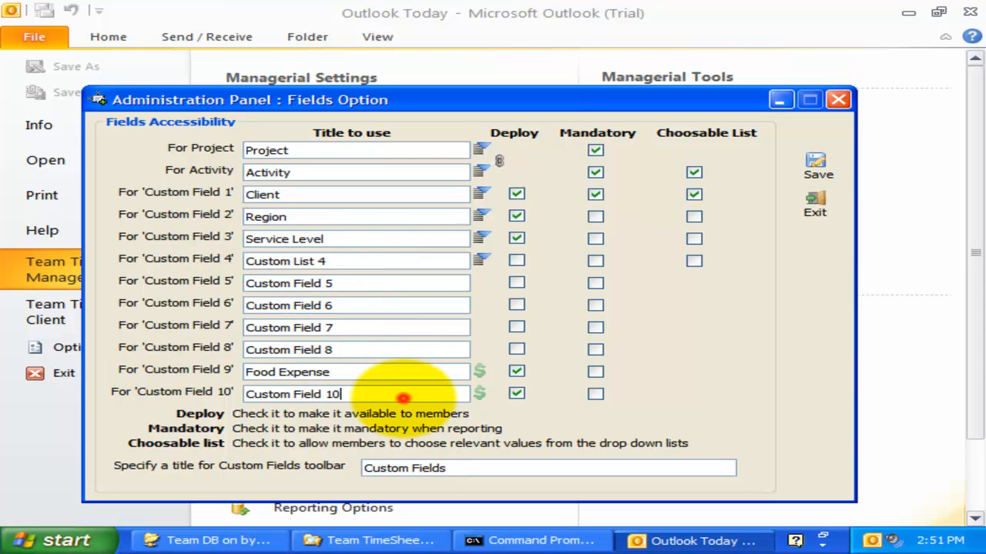
double_click(407, 394)
text(Travel Expense)
drag(454, 96, 528, 131)
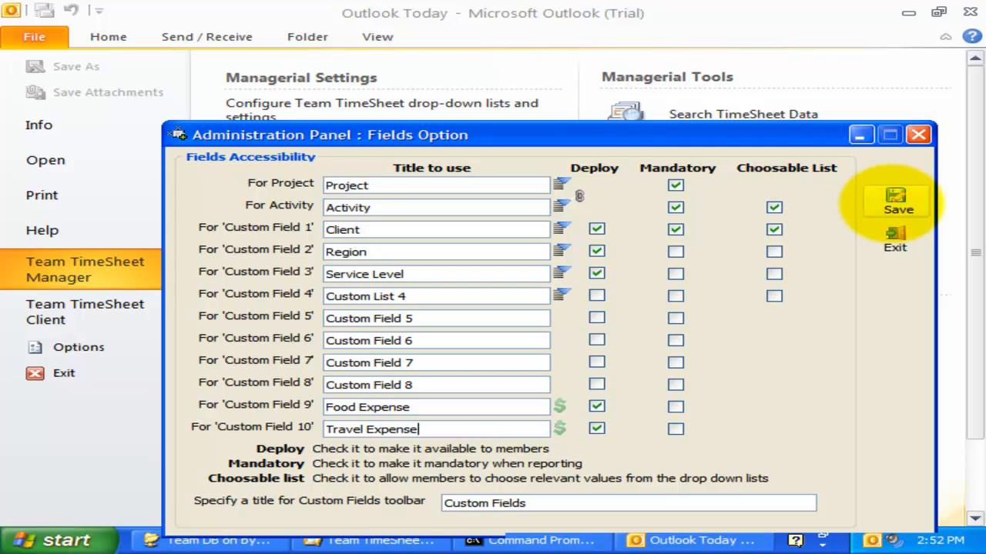
click(892, 202)
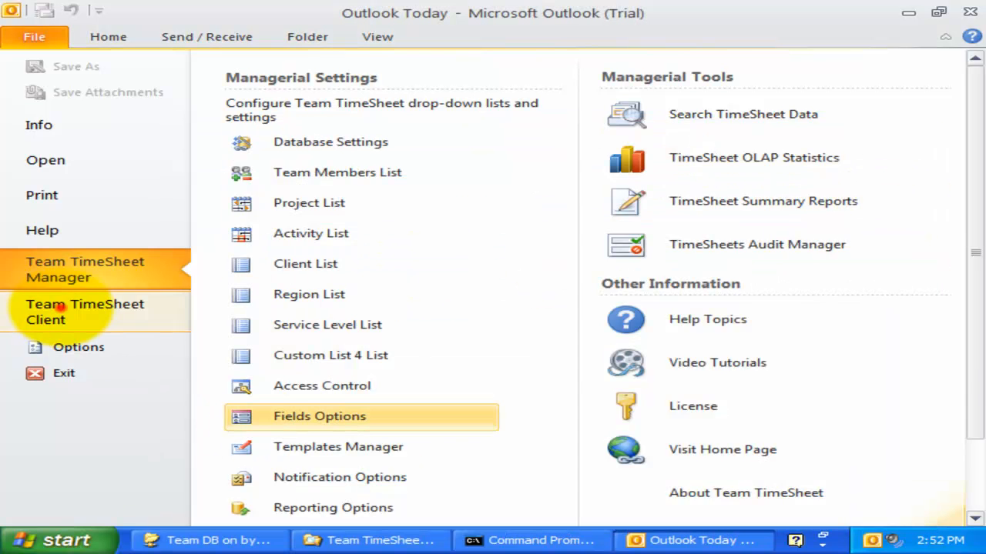
Open the calendar and check how the renamed custom fields are offered to members.
click(46, 309)
click(109, 35)
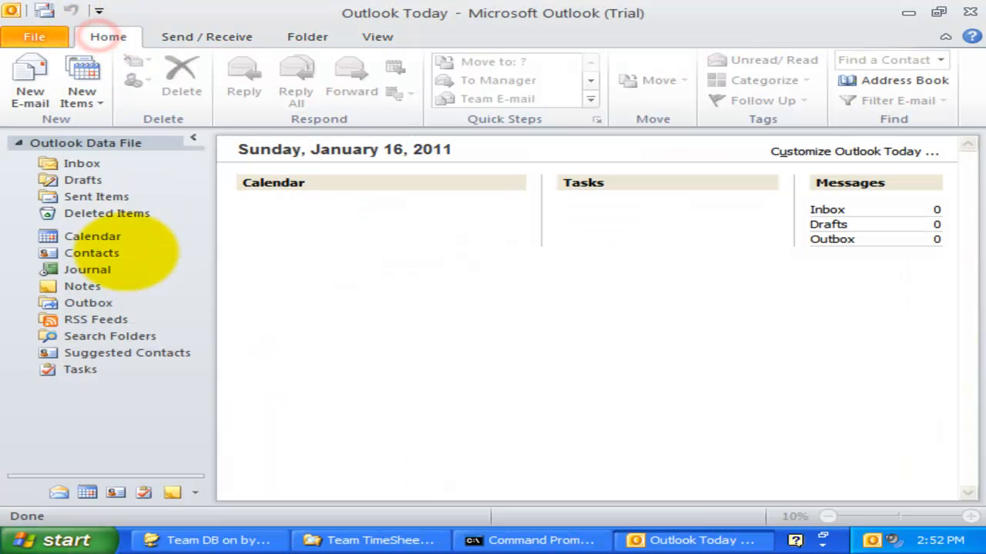
click(68, 237)
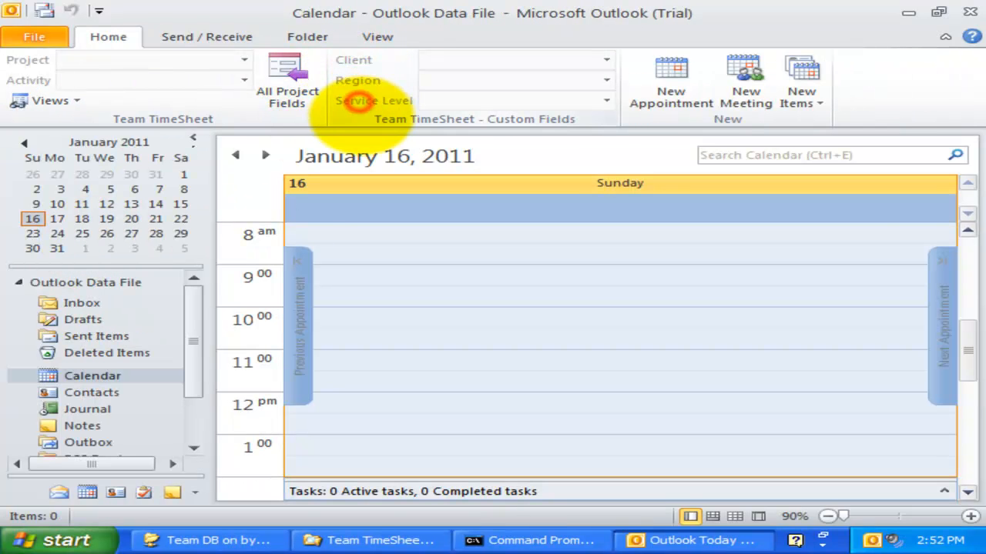
In the manager's reporting options, restrict appointment reporting to the default calendar folder, let members update published timesheets, and save.
click(34, 37)
click(95, 300)
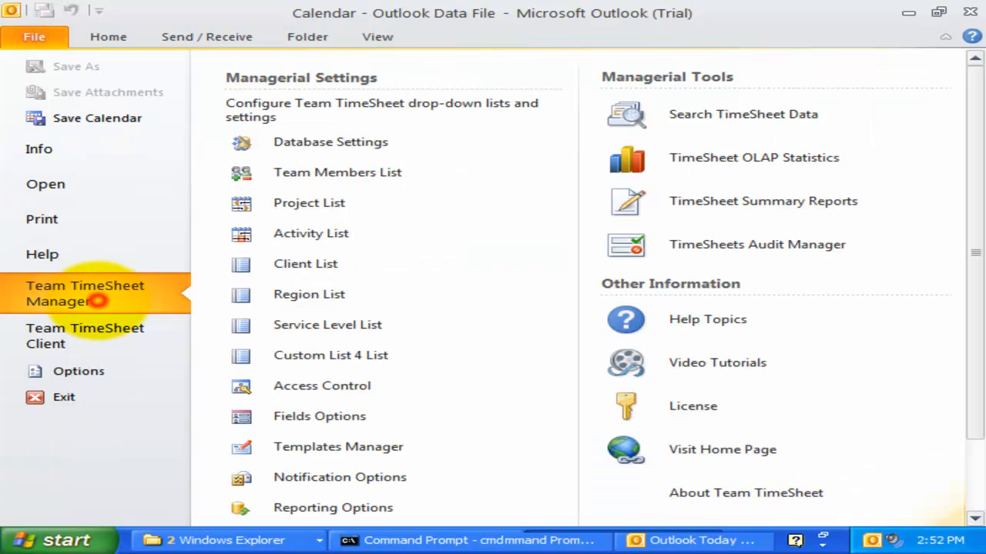
click(377, 510)
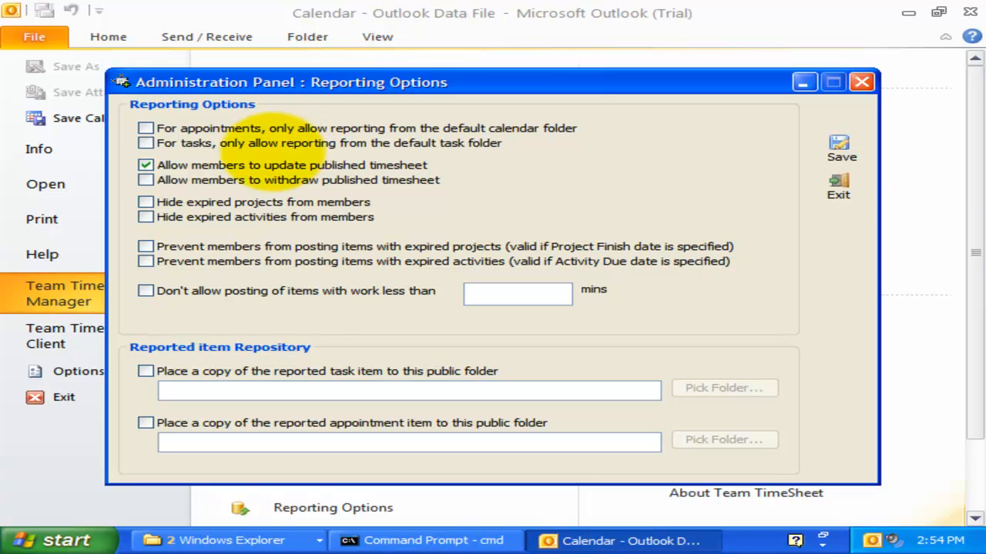
click(204, 128)
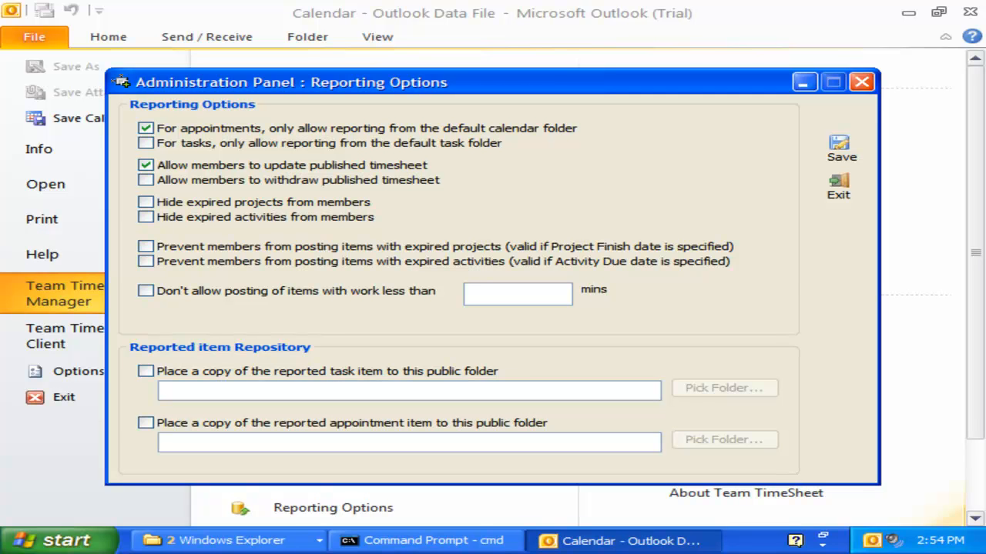
click(146, 165)
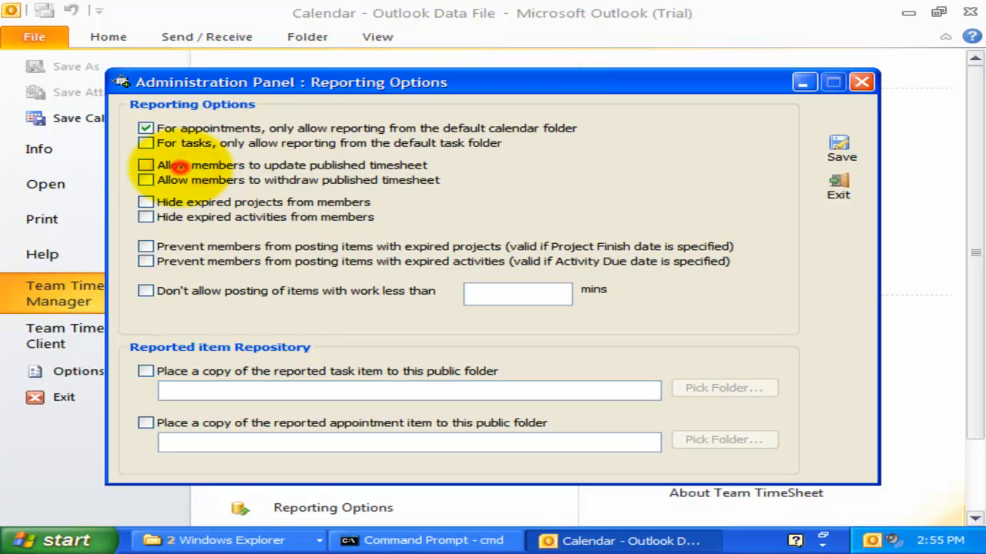
click(146, 164)
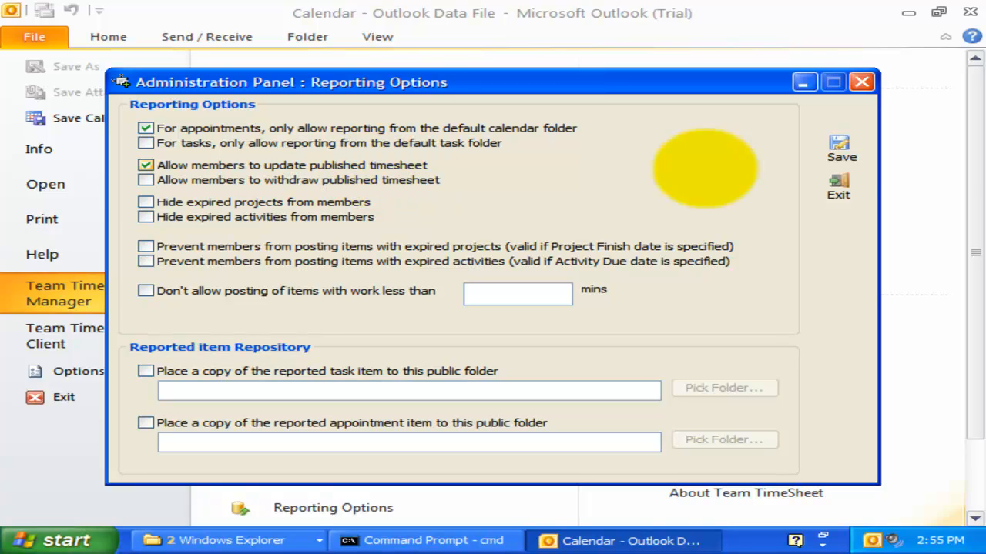
click(840, 146)
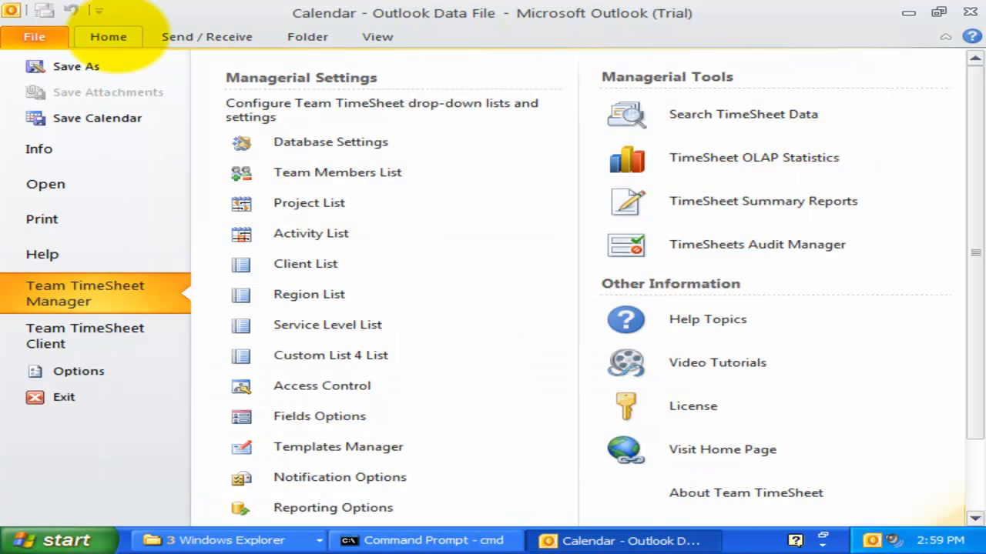
Open the "New officer efficiency" appointment from the calendar and add "Hi, this is revised" to its body.
click(108, 36)
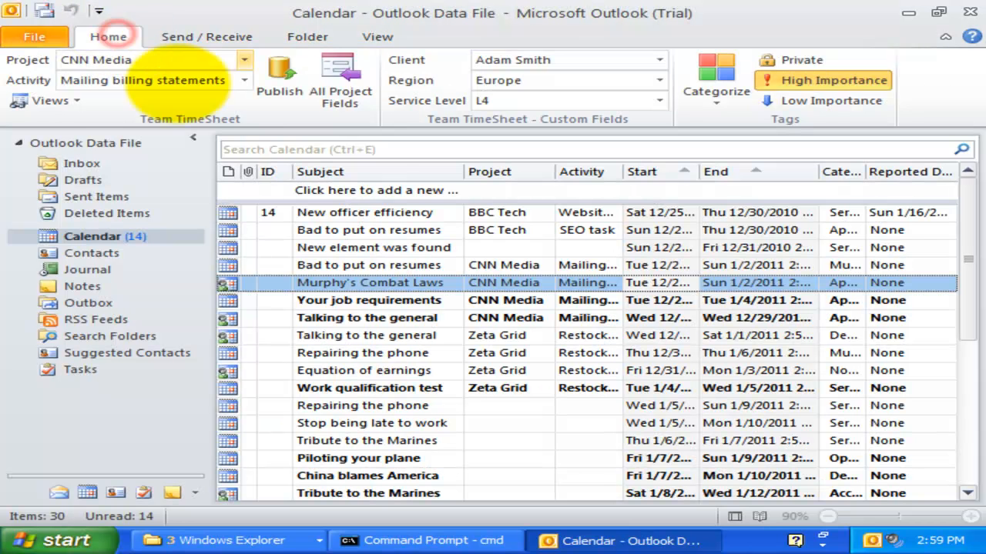
click(370, 213)
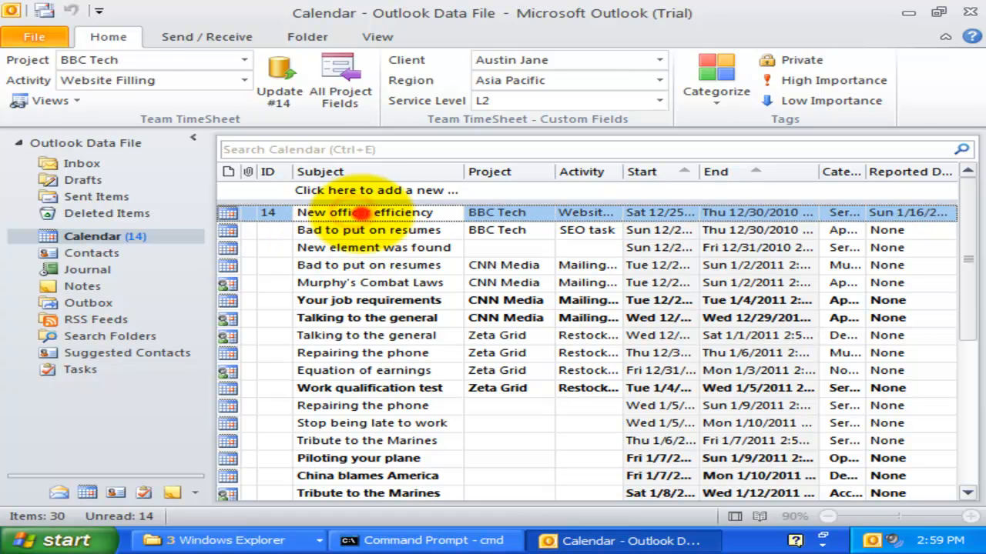
double_click(352, 211)
text(Hi, this is revised)
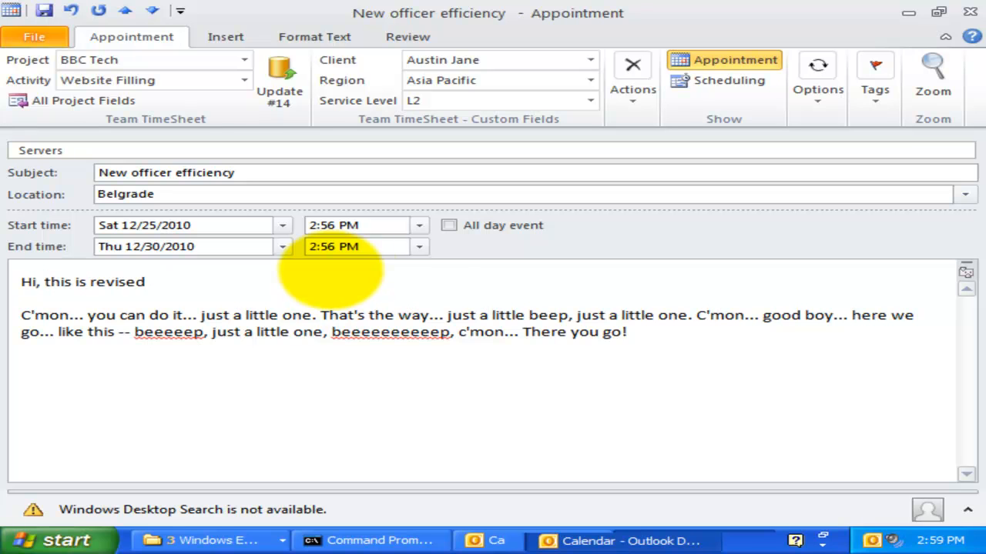
Set the appointment's end time to 4:30 PM and update its published timesheet entry.
click(419, 246)
click(370, 329)
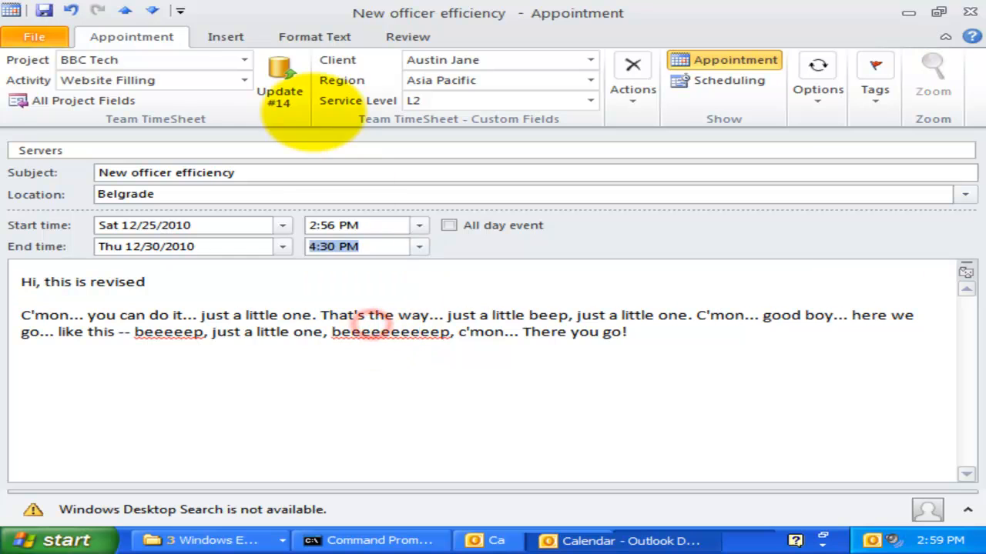
click(278, 85)
click(446, 322)
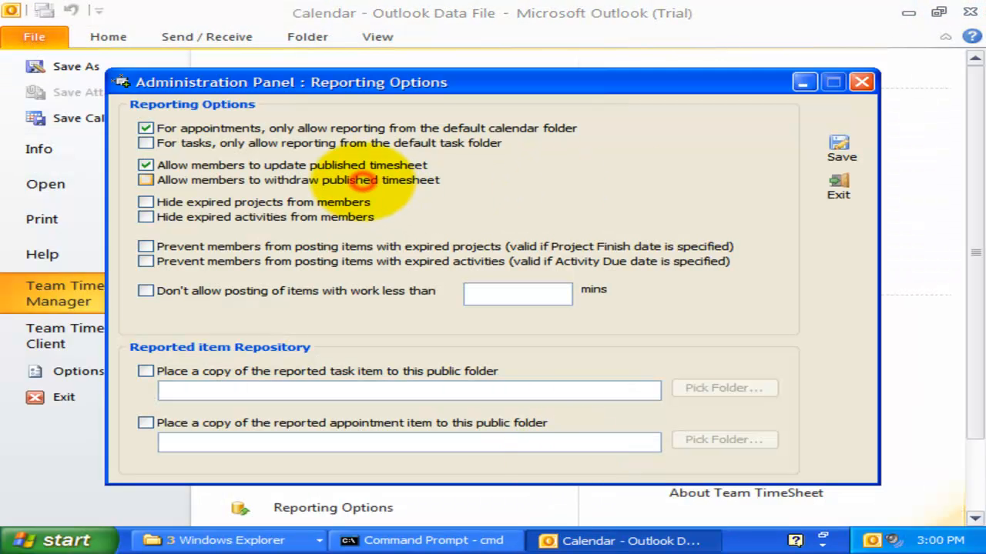
Allow members to withdraw published timesheets in the reporting options and save.
click(364, 180)
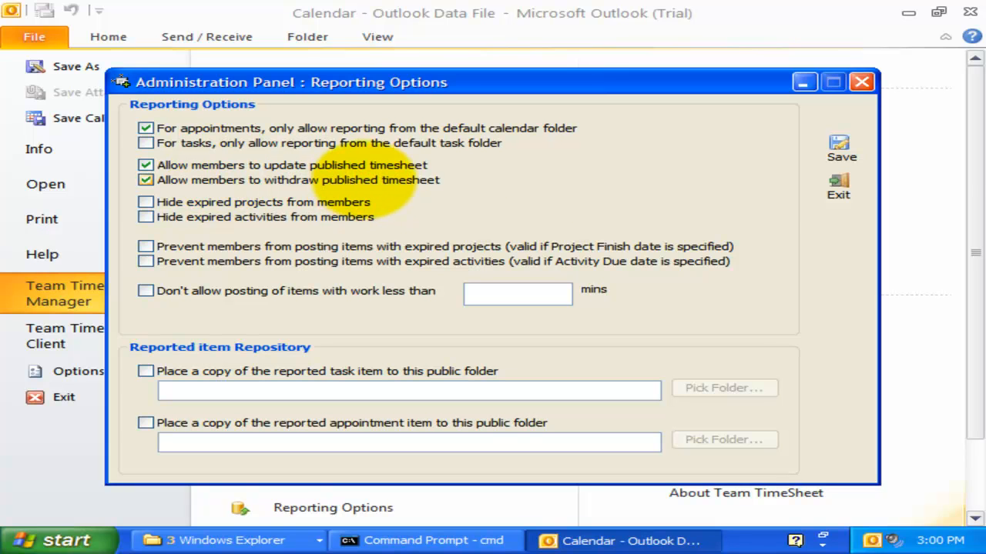
click(822, 147)
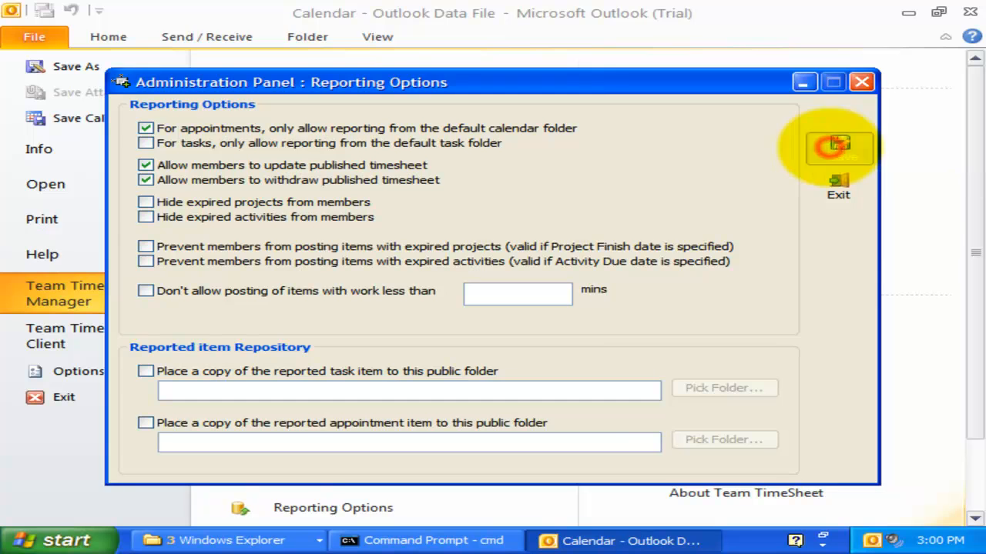
Withdraw the reported timesheet data of the "New officer efficiency" appointment from the database.
click(109, 36)
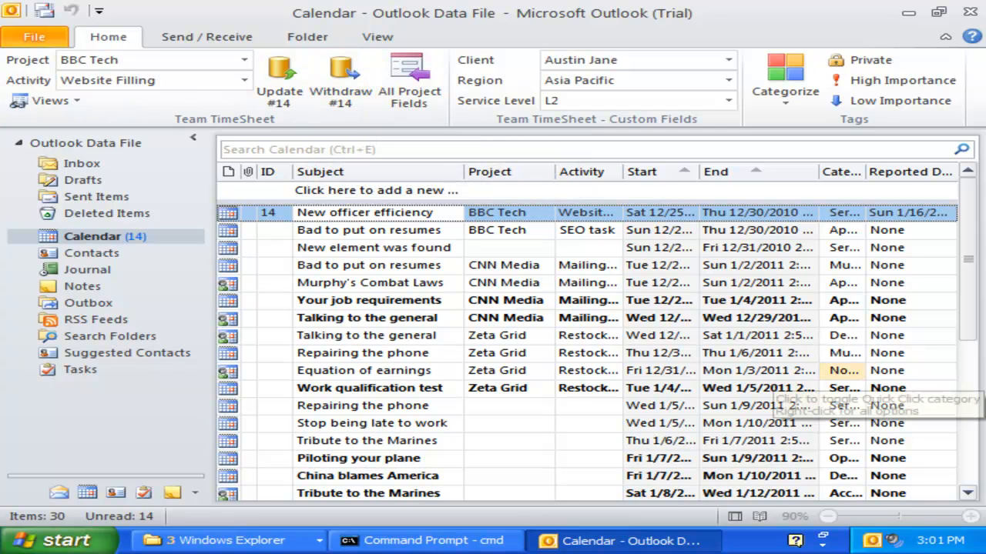
click(342, 81)
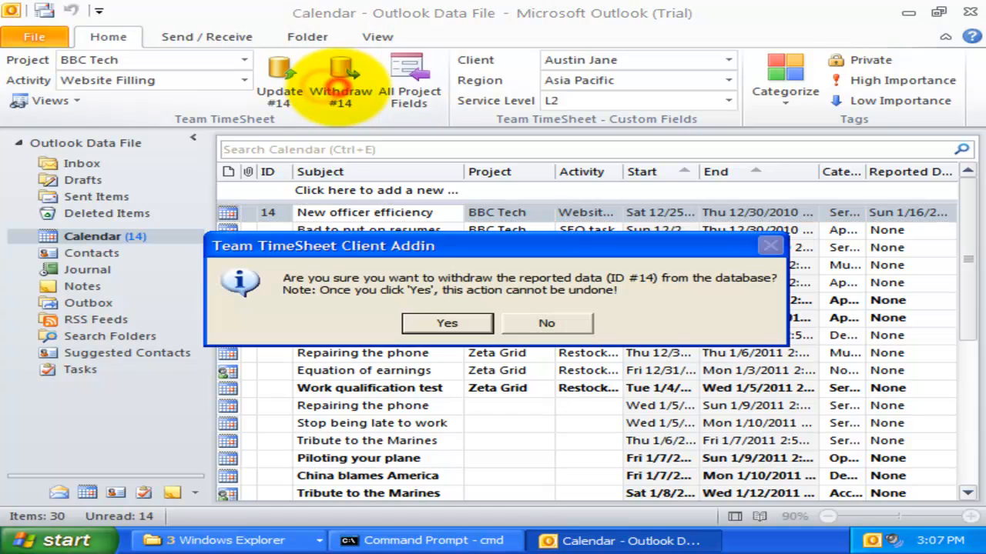
click(433, 318)
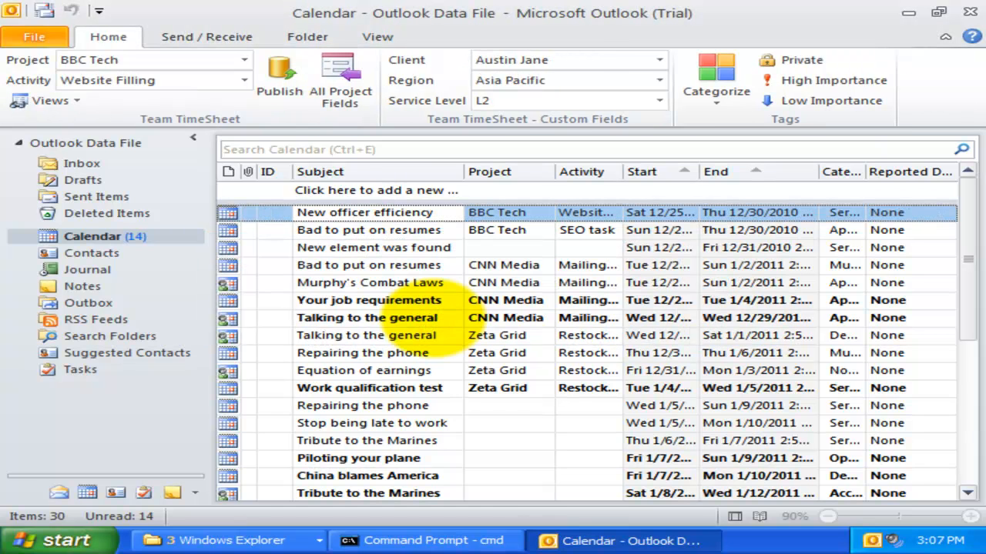
Set the end time of "New officer efficiency" to 6:30 PM, publish it to the timesheet database, and close the appointment.
double_click(422, 213)
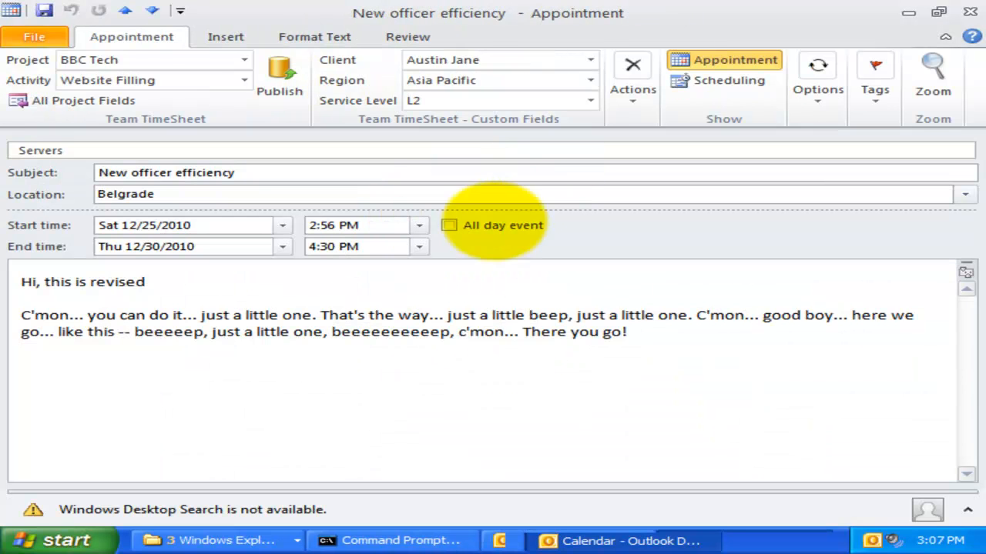
click(419, 246)
click(356, 319)
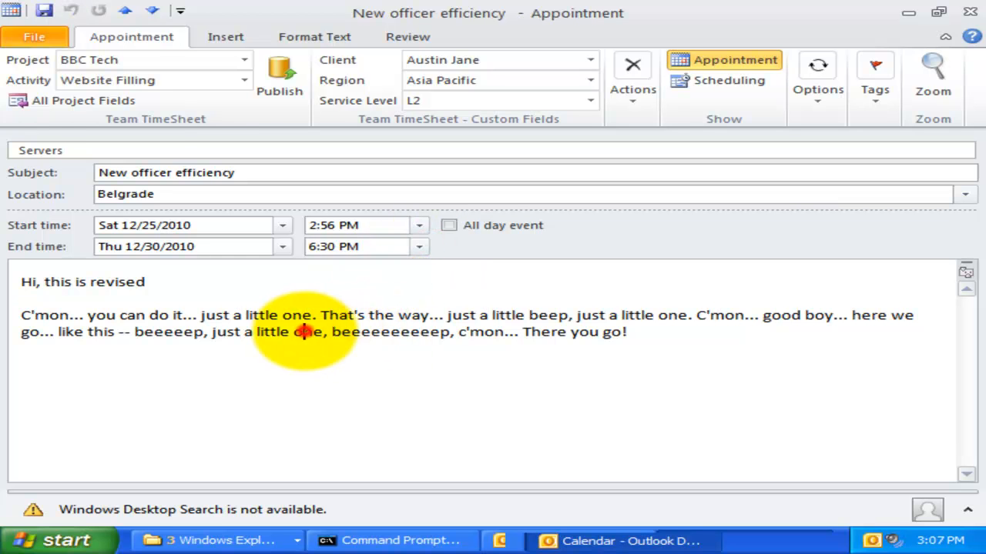
click(277, 84)
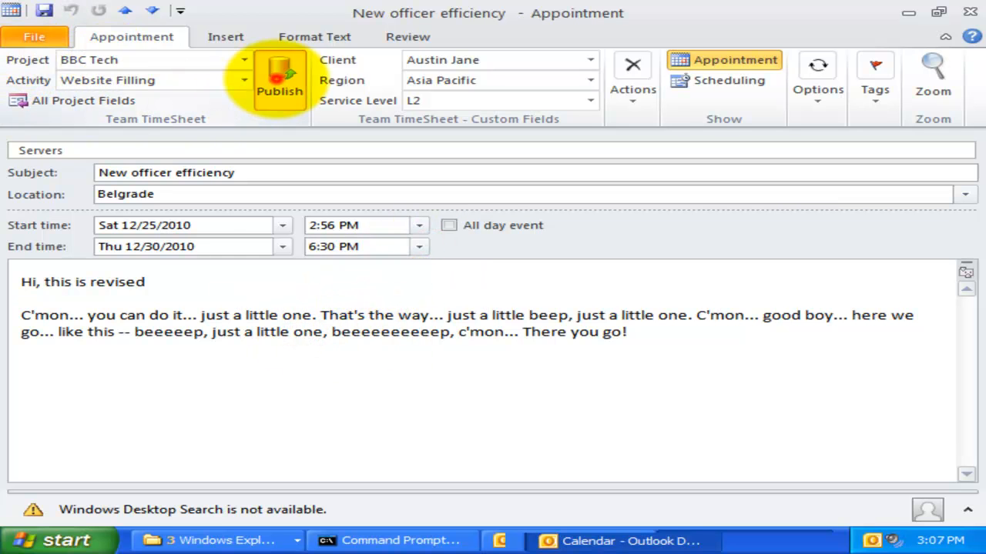
click(445, 322)
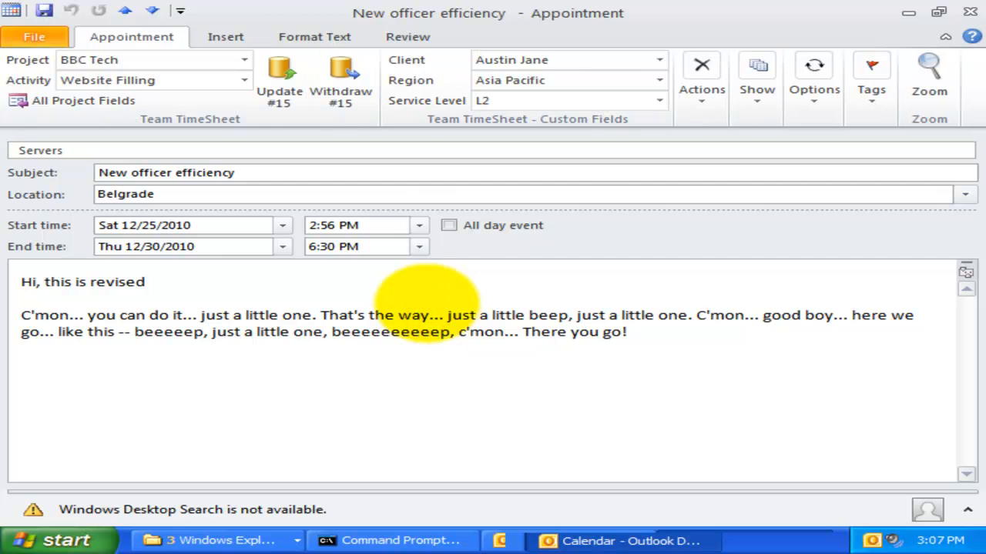
click(969, 12)
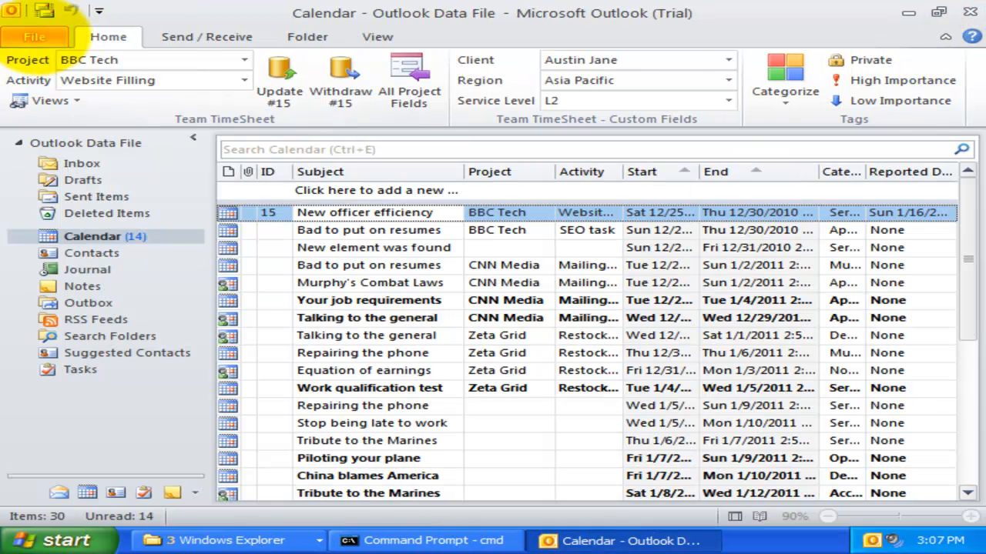
In the reporting options, hide expired projects and activities from members and disallow posting items with work less than 60 mins.
click(34, 37)
click(100, 298)
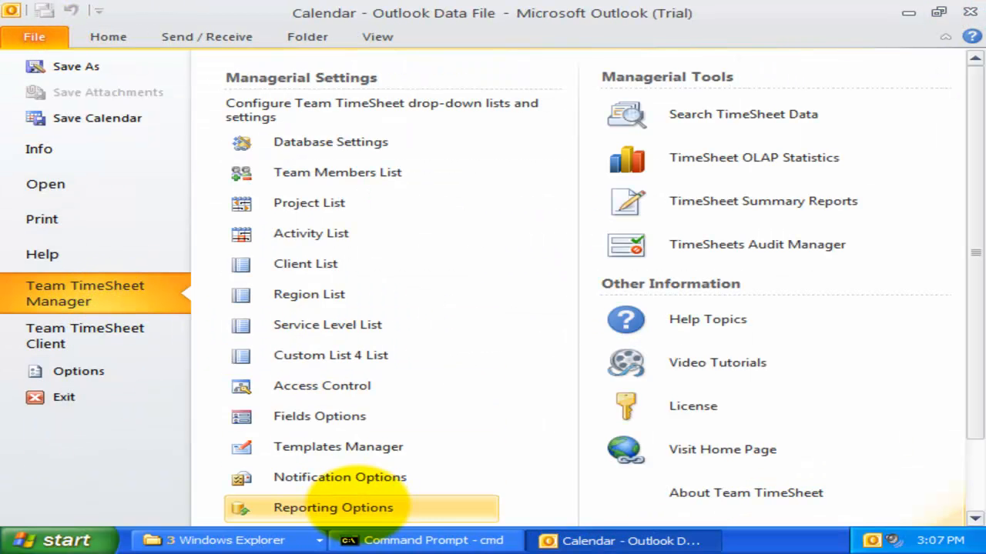
click(358, 507)
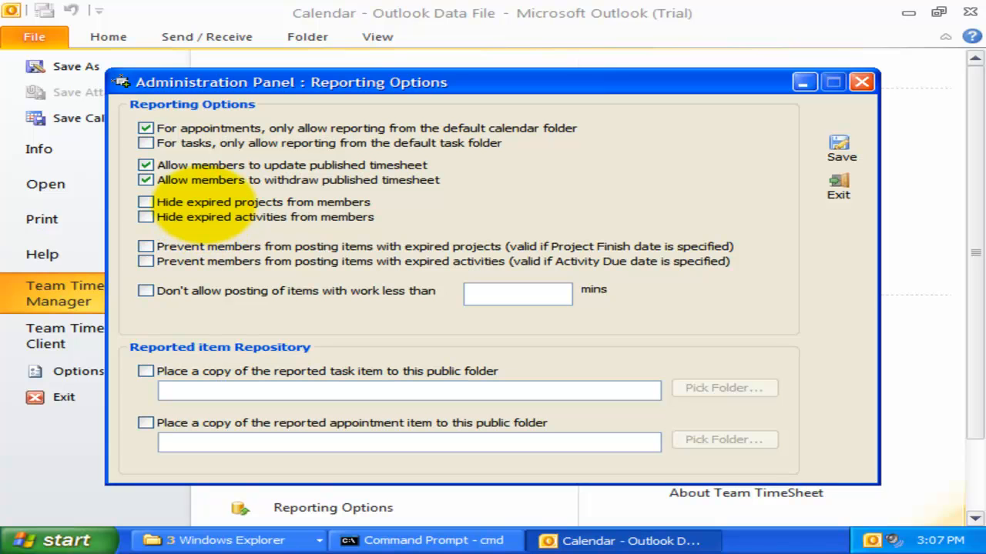
click(220, 203)
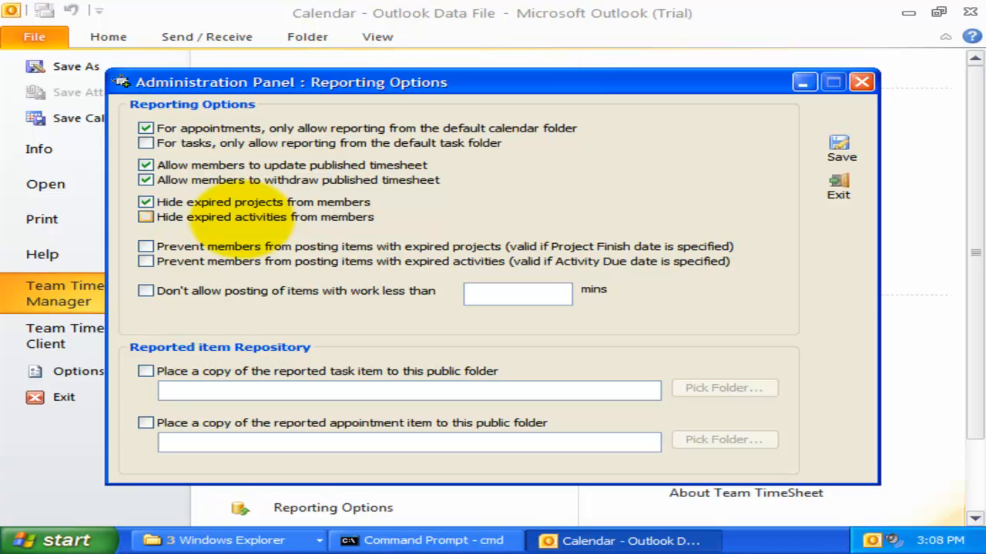
click(240, 216)
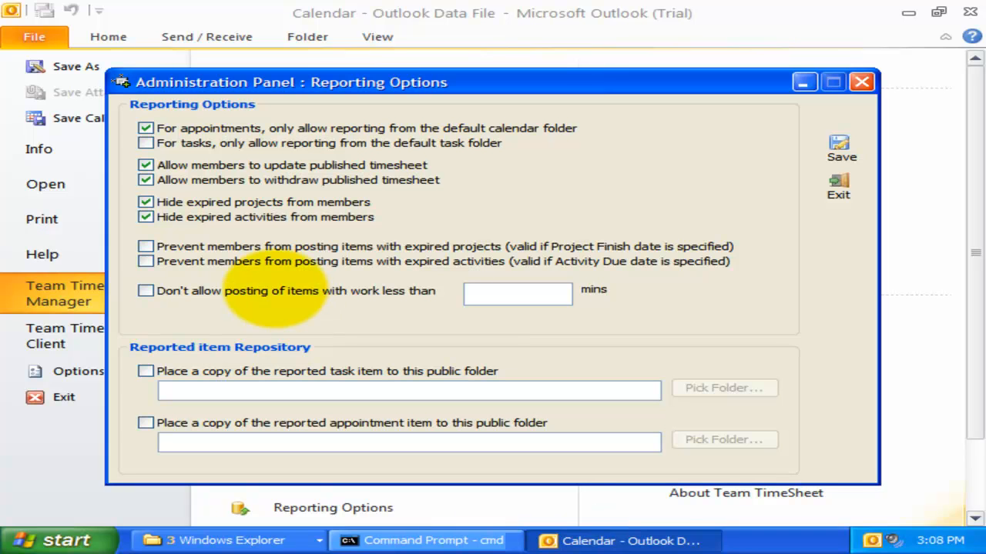
click(202, 291)
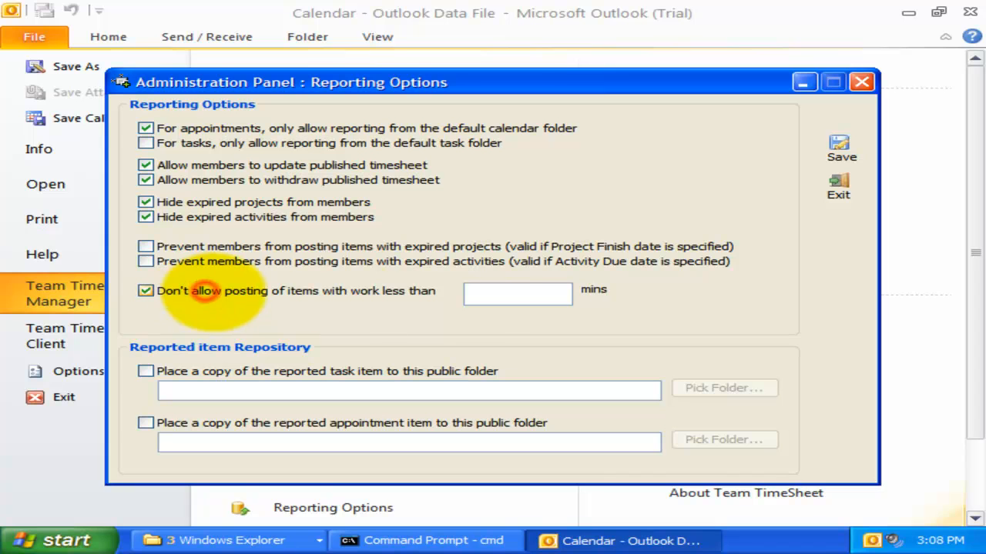
click(487, 293)
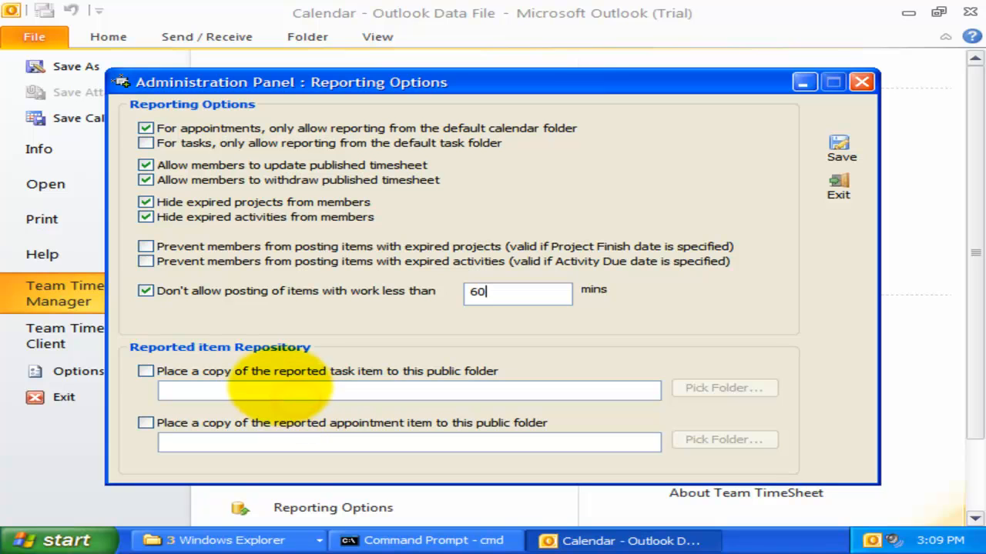
click(266, 373)
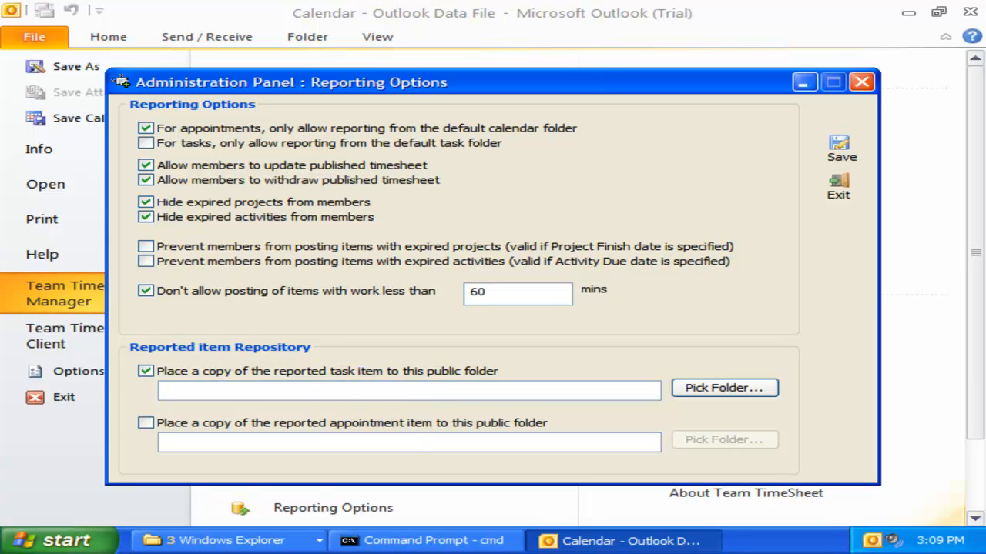
click(707, 325)
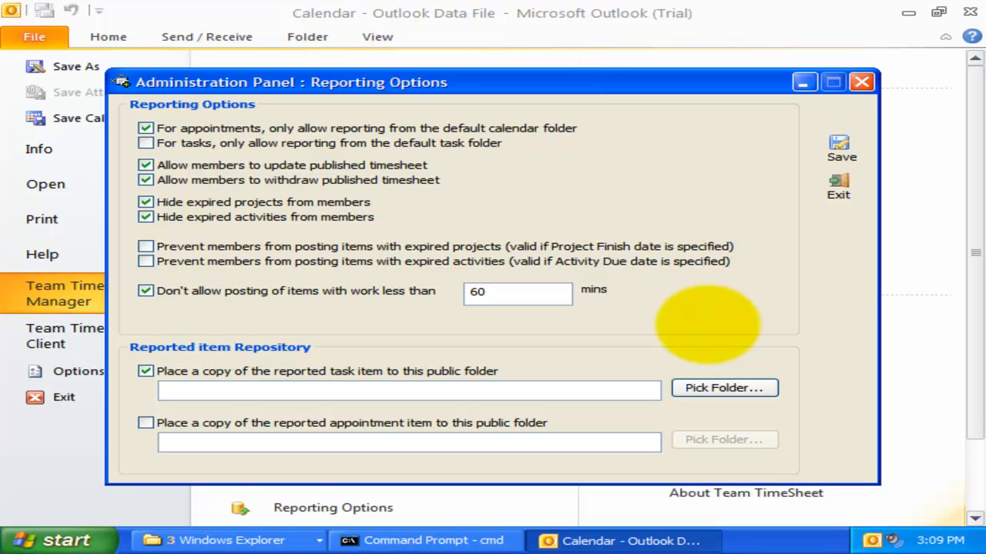
click(354, 373)
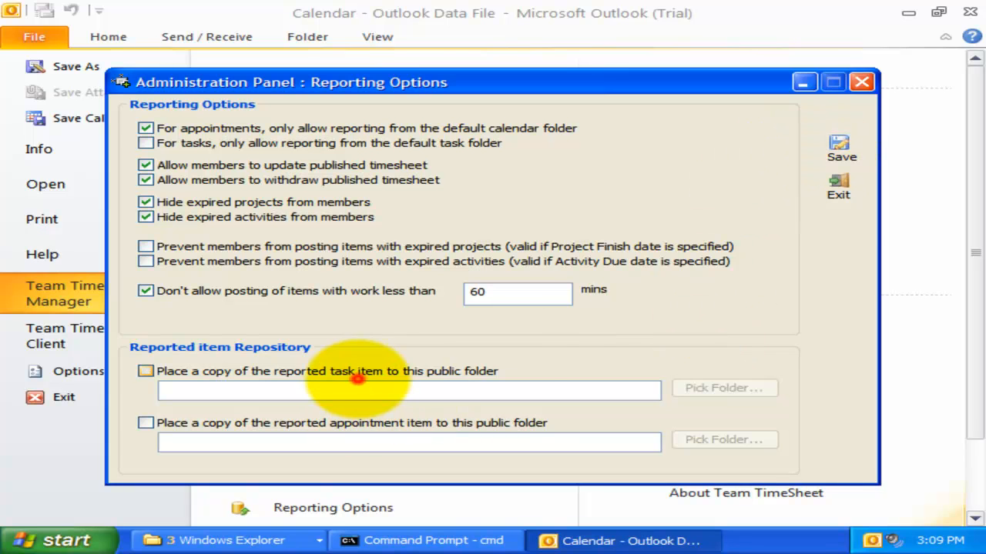
Save the reporting options and open the manager's advanced options.
click(840, 147)
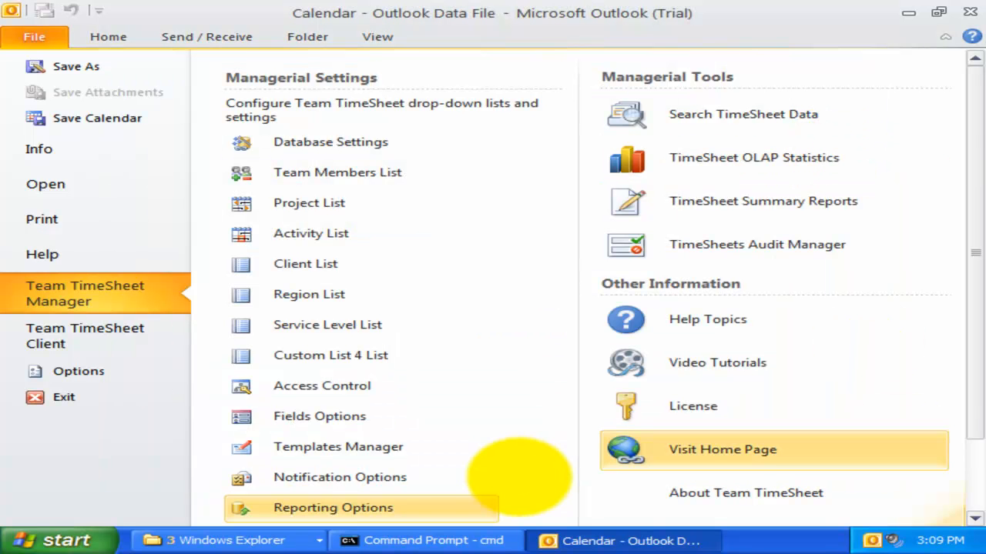
scroll(516, 475, down, 3)
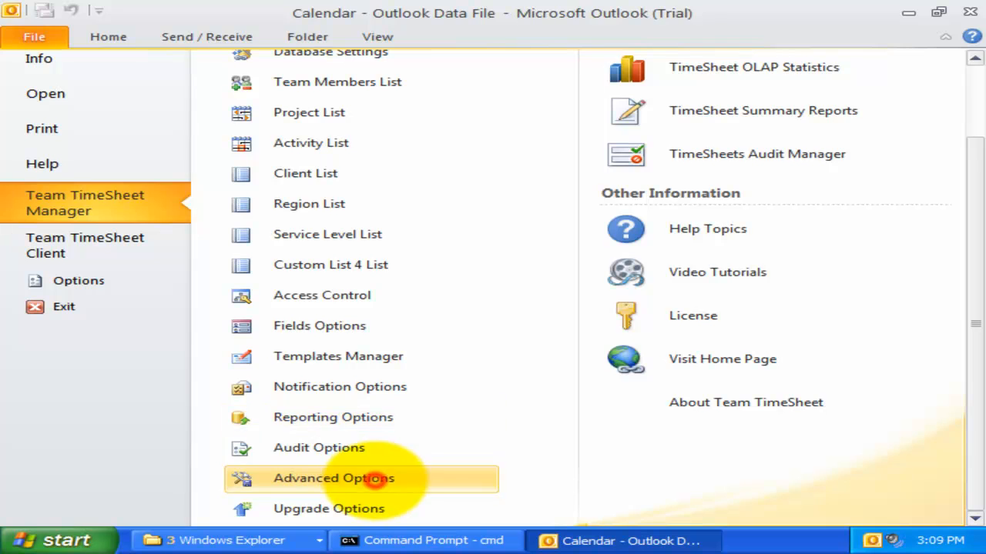
click(382, 474)
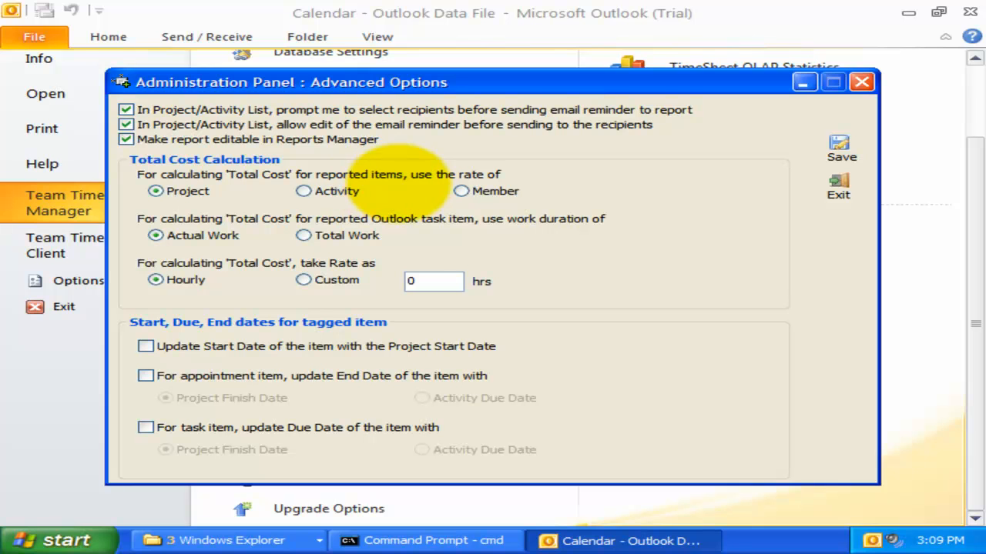
Try the Member rate for calculating the total cost of reported items, and return to the Project rate.
click(490, 192)
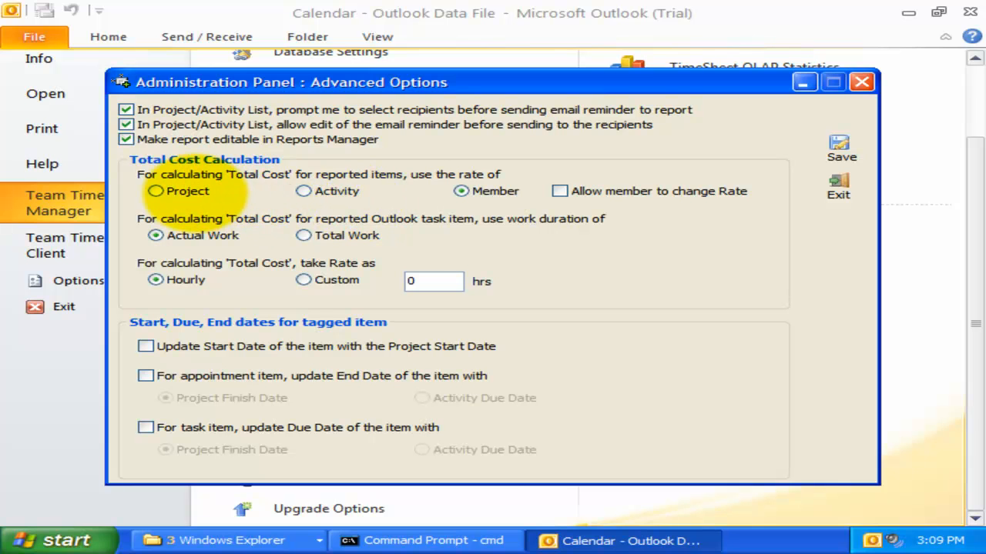
click(157, 191)
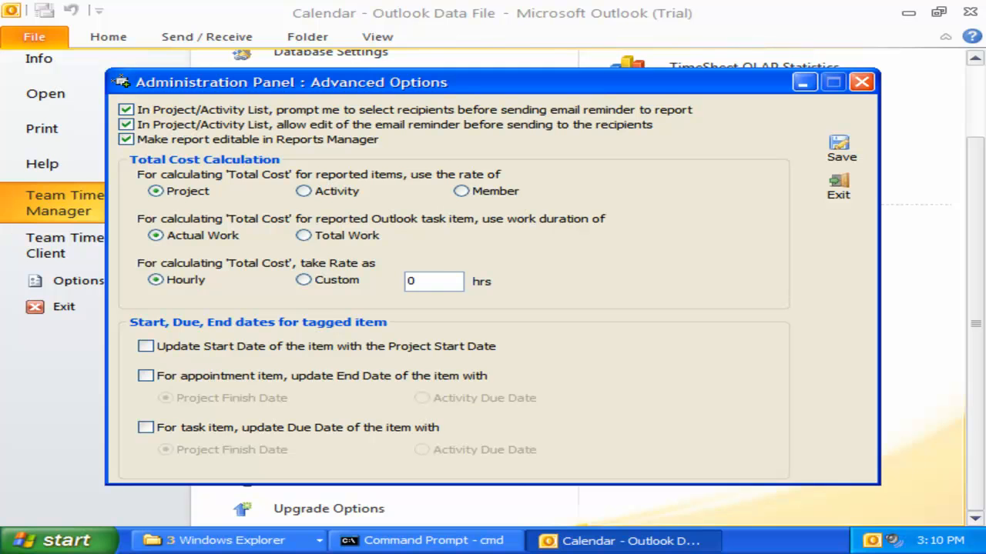
Have tagged items take the Project Start Date as start date, and the Project Finish Date as appointment end date and task due date.
click(231, 346)
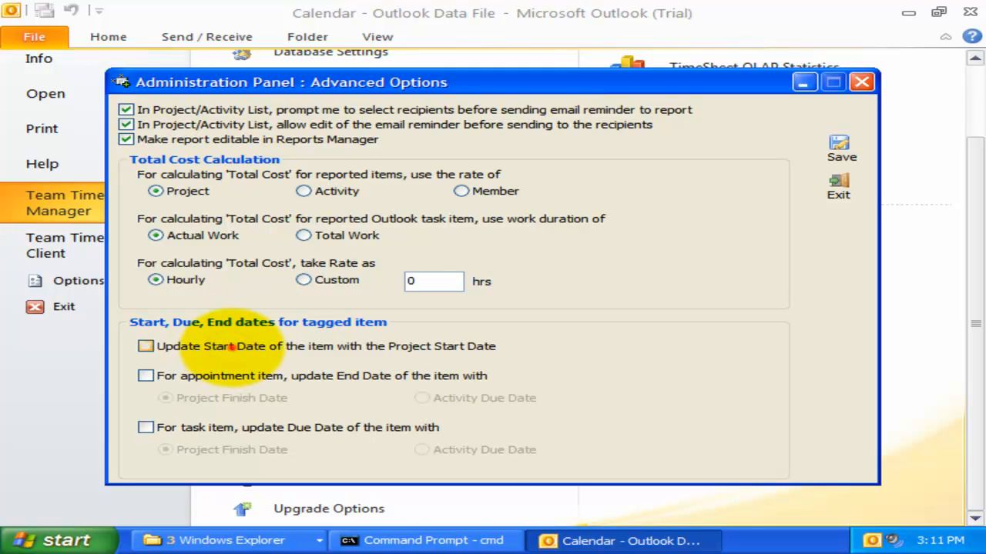
click(335, 377)
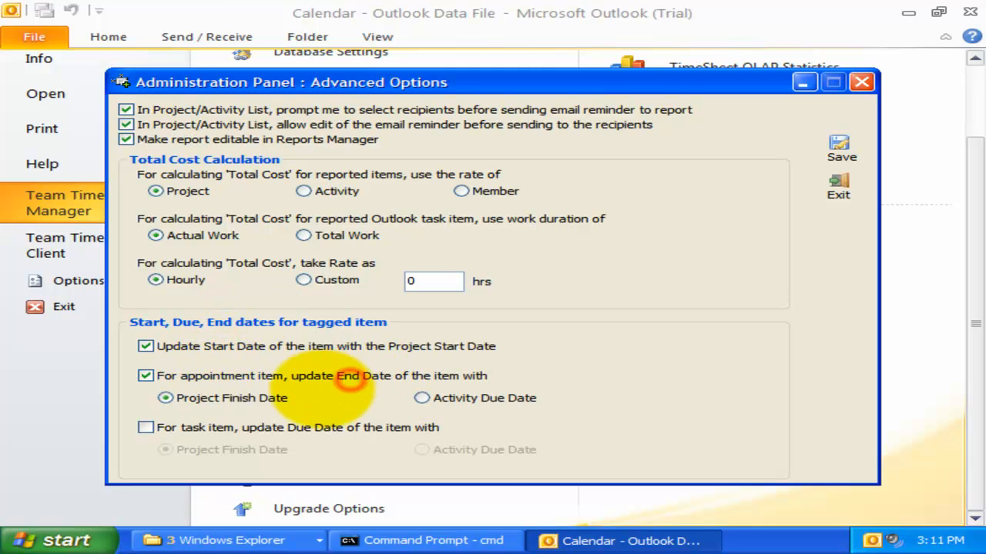
click(312, 428)
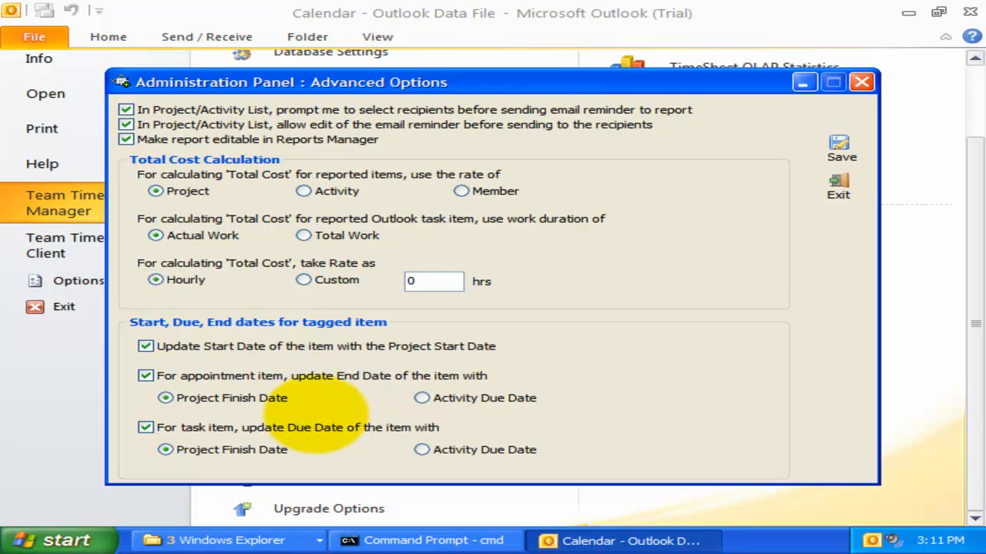
click(387, 346)
click(387, 346)
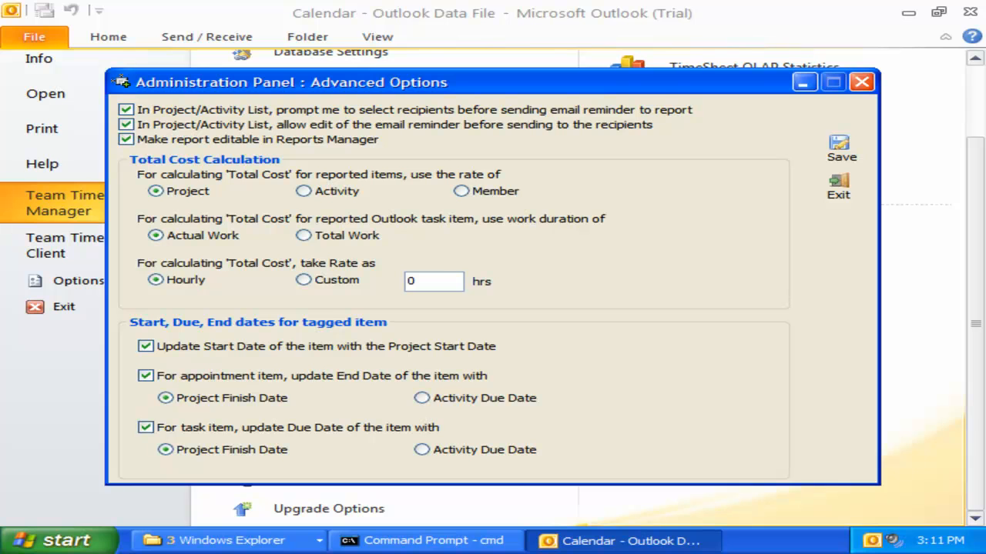
click(291, 375)
click(275, 375)
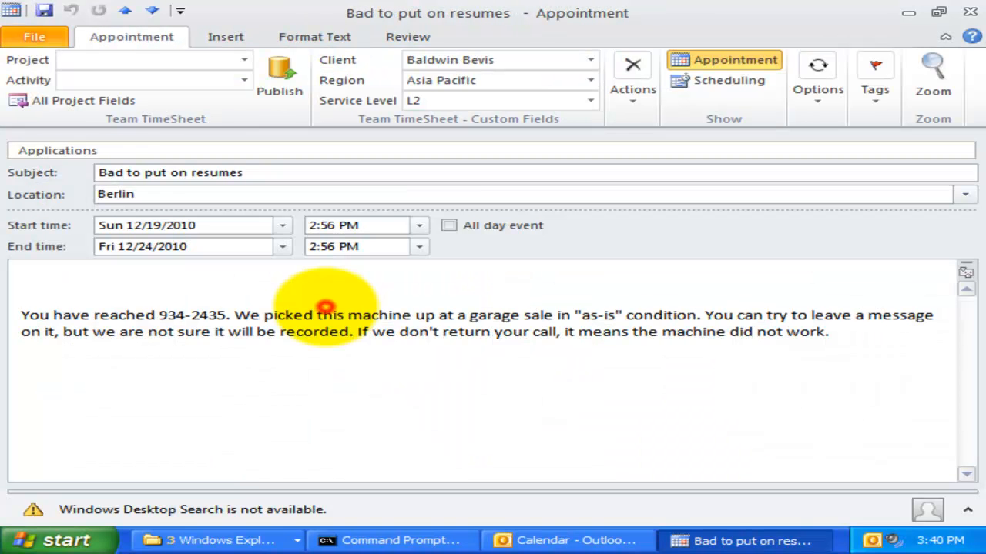
Check the start and end dates of the "Bad to put on resumes" appointment and assign it to the BBC Tech project.
click(283, 225)
click(284, 225)
click(282, 247)
click(281, 246)
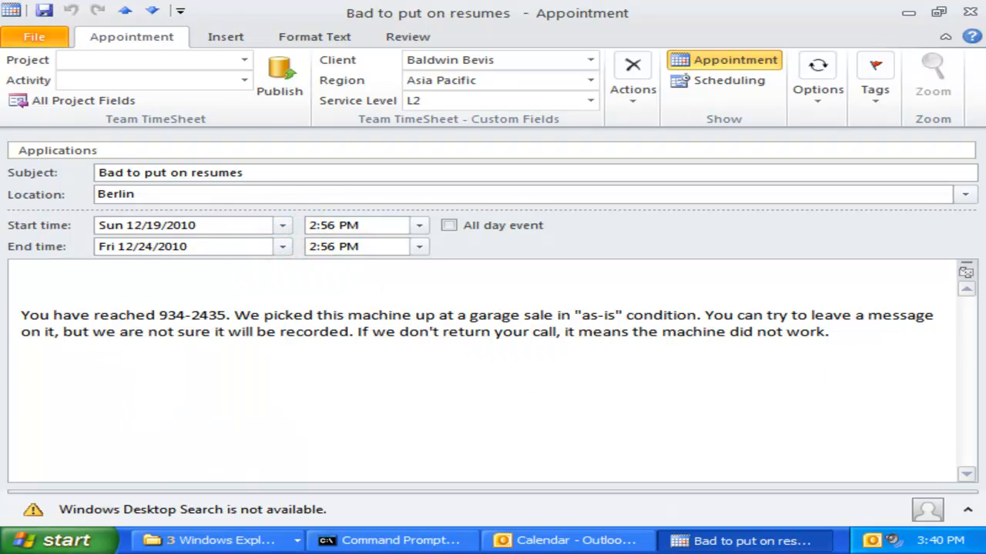
click(244, 60)
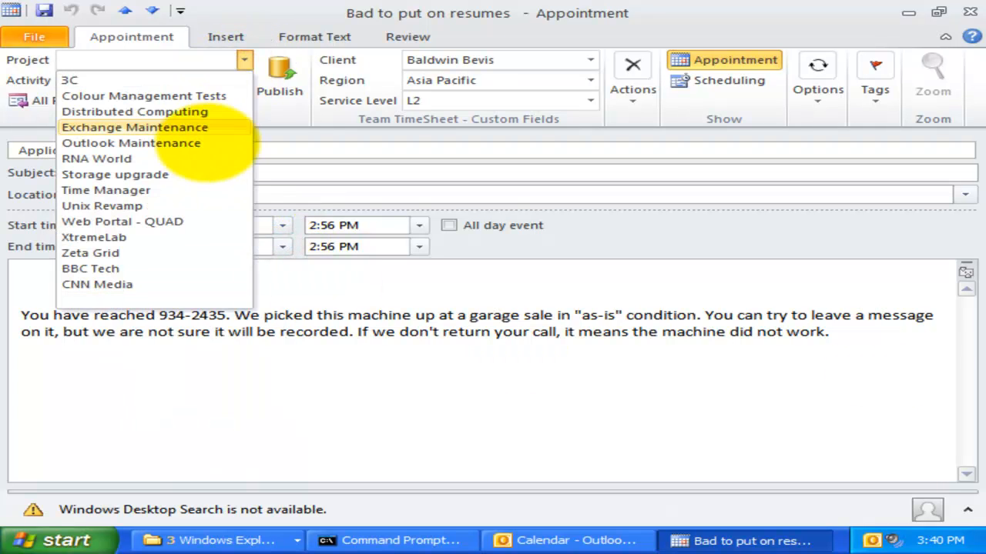
click(143, 268)
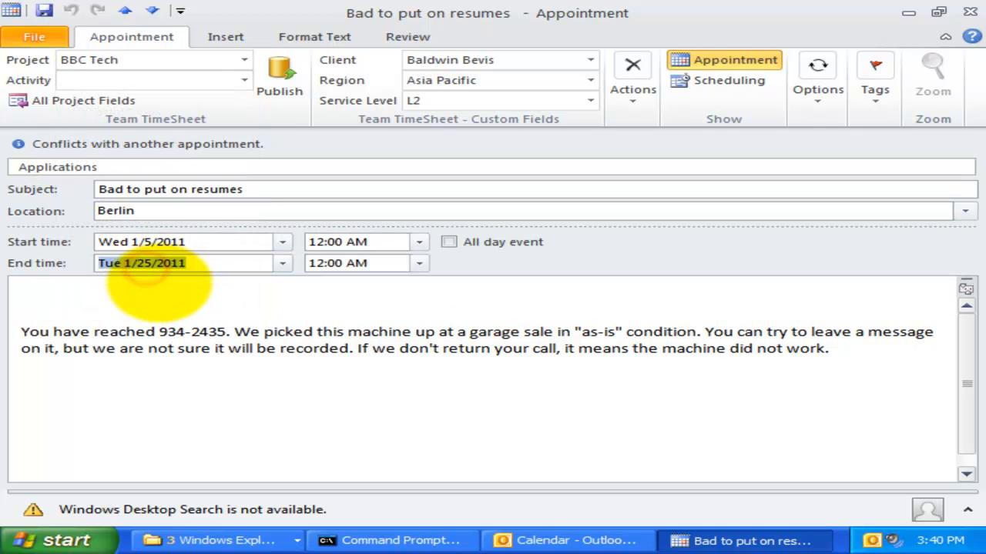
click(218, 262)
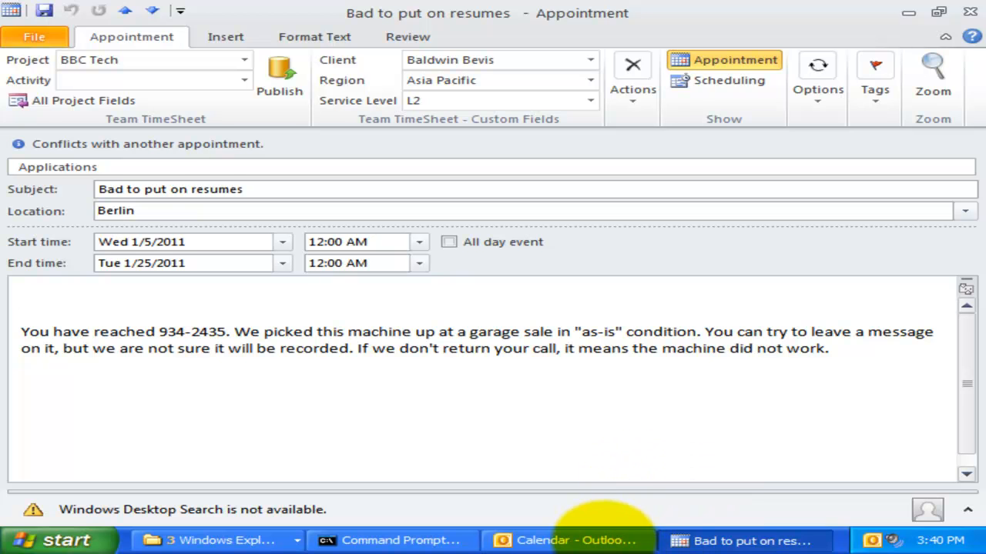
Compare the BBC Tech start and finish dates in the Project List with the appointment's dates, and close both windows.
click(605, 539)
click(34, 36)
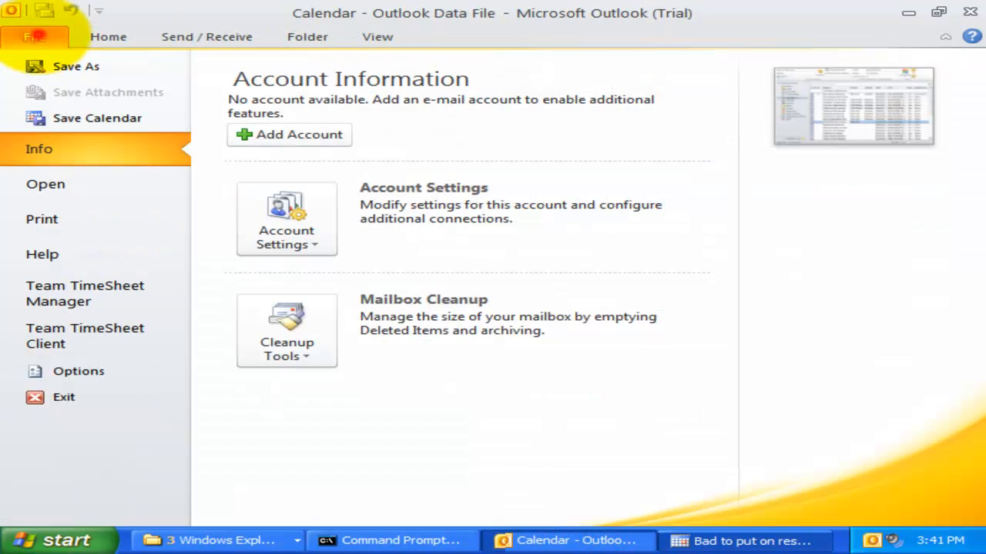
click(116, 293)
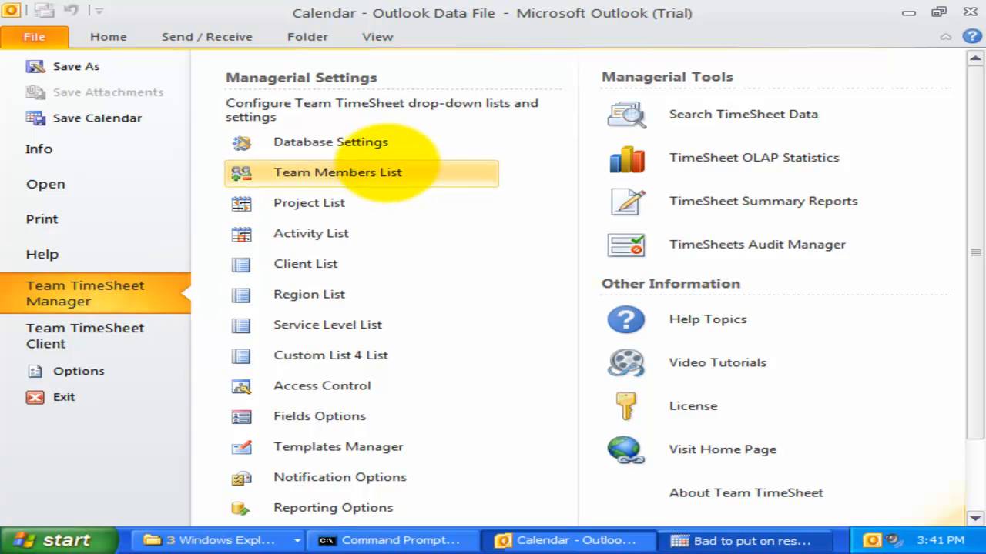
click(378, 203)
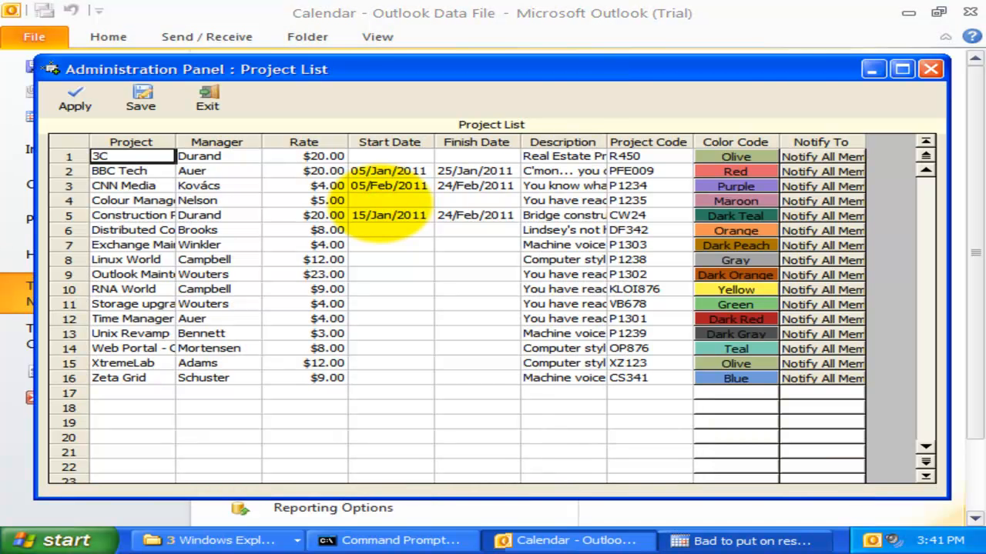
click(908, 13)
mouse_move(638, 75)
mouse_down()
mouse_move(693, 196)
mouse_move(701, 302)
mouse_move(665, 368)
mouse_up()
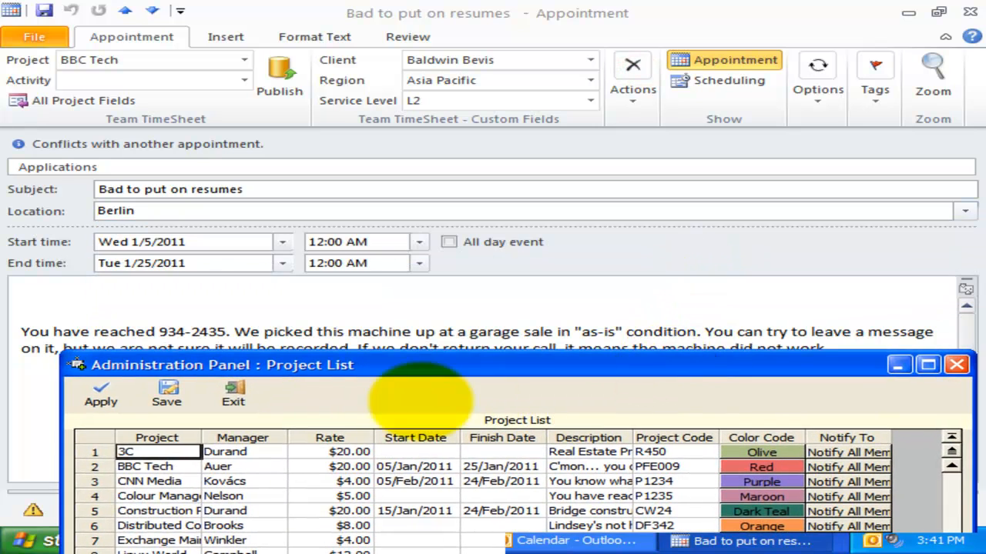
drag(416, 466, 502, 466)
drag(827, 368, 822, 365)
click(955, 365)
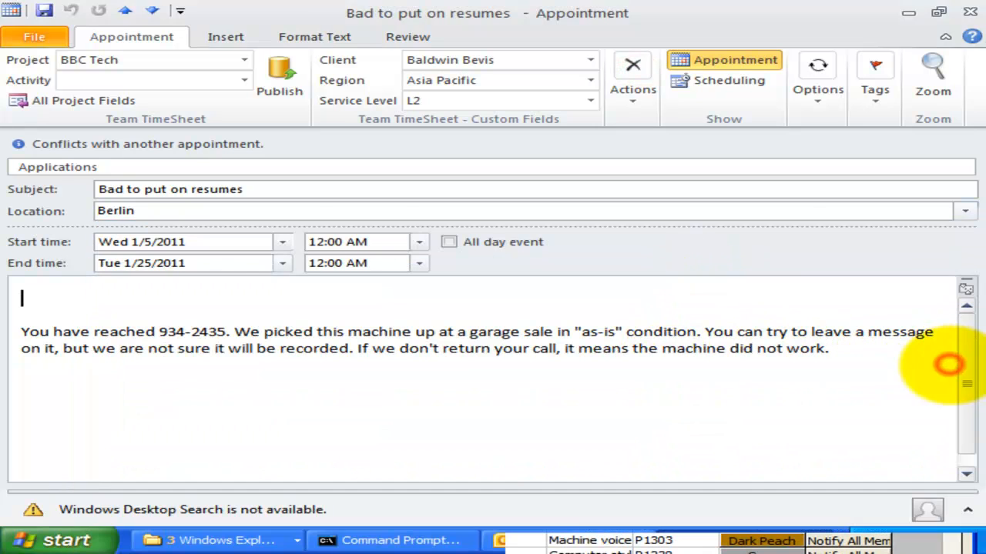
click(970, 12)
Notify the manager of submitted, updated and withdrawn timesheets and new projects, the coordinator of new activities and members of new projects; save the options.
scroll(958, 331, down, 2)
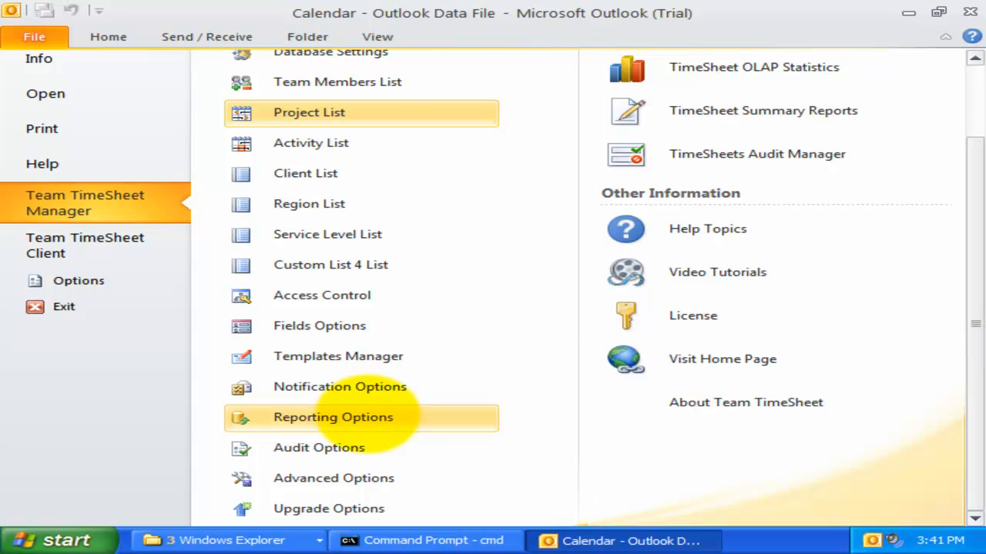
click(360, 385)
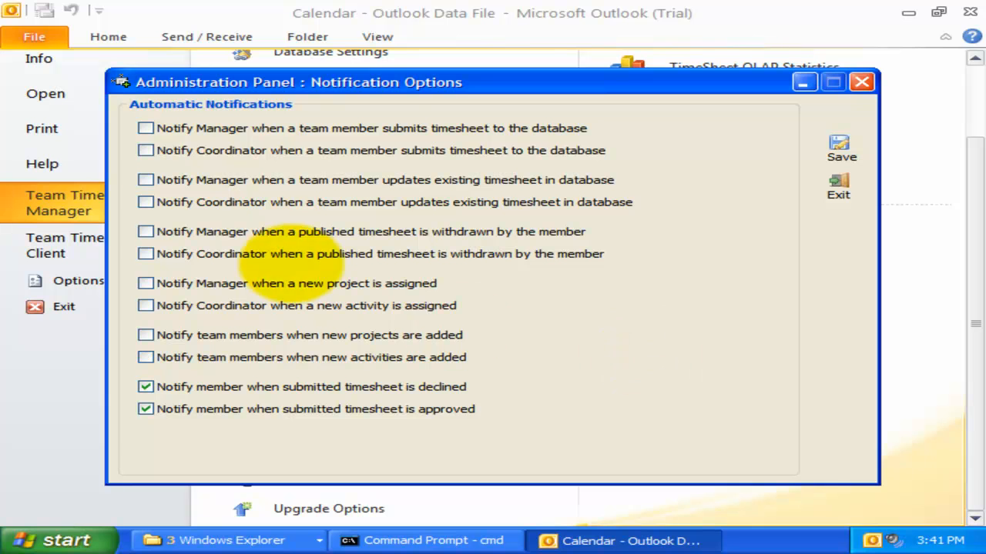
click(184, 128)
click(192, 182)
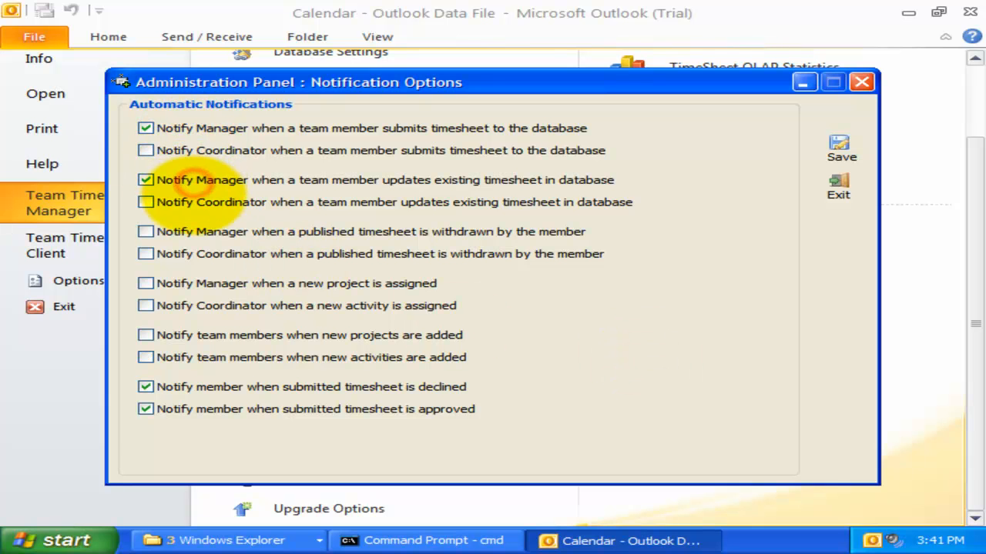
click(194, 231)
click(215, 284)
click(218, 305)
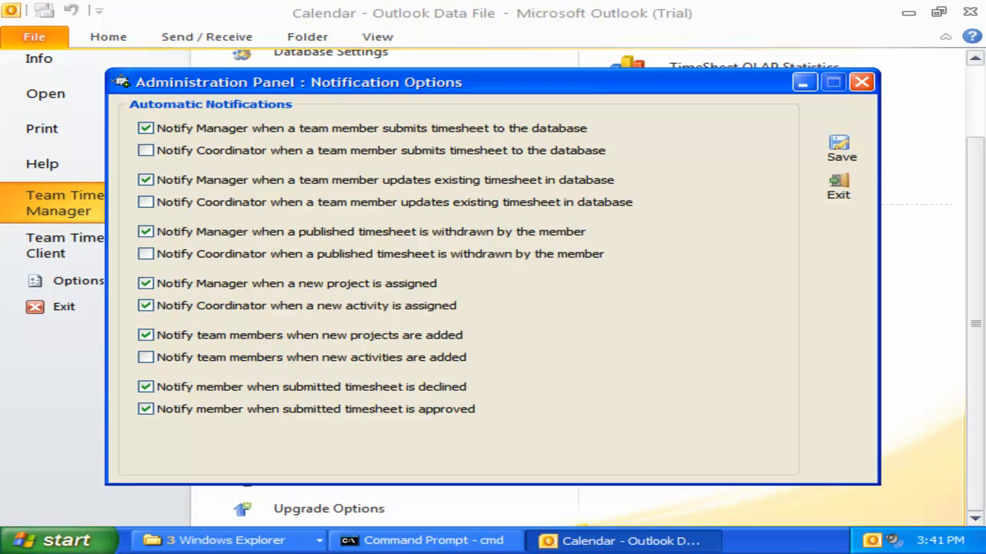
click(840, 145)
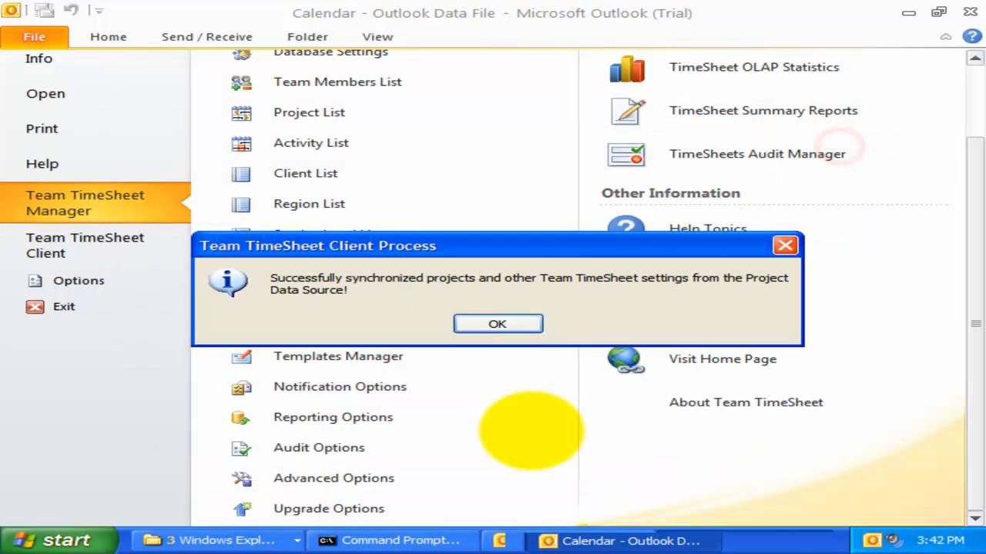
click(508, 324)
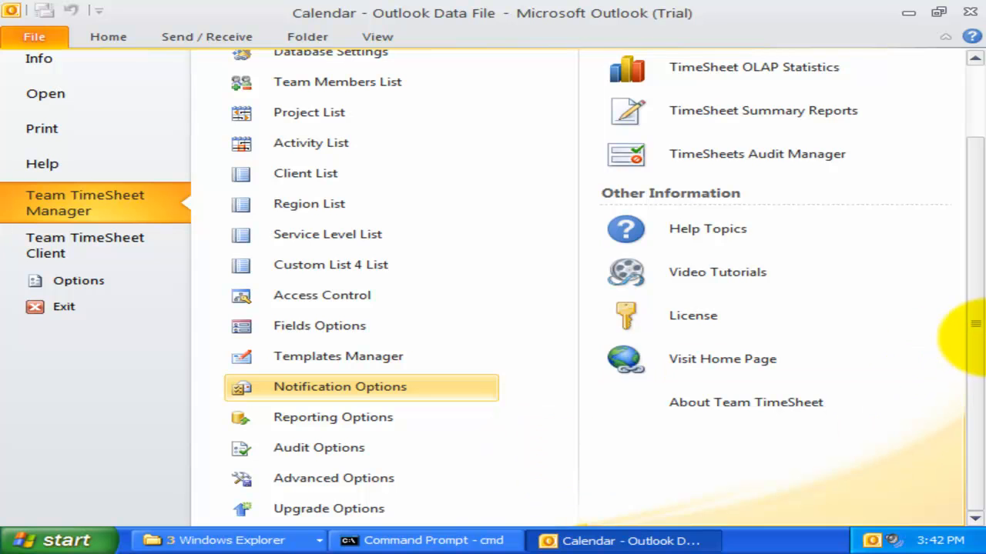
Open the notification templates in a maximized window and examine the variables available for the "Email Manager when new timesheet is reported" template.
click(403, 357)
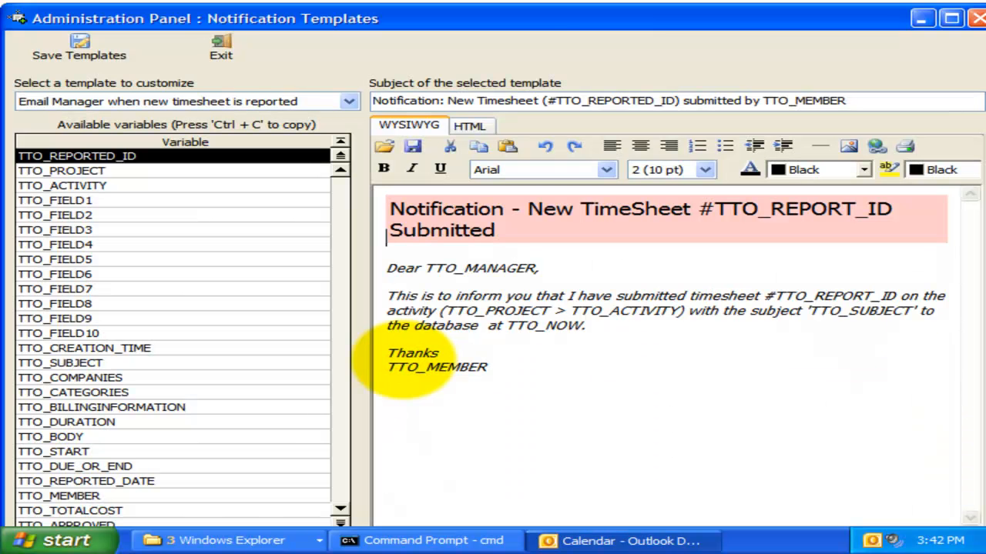
double_click(514, 14)
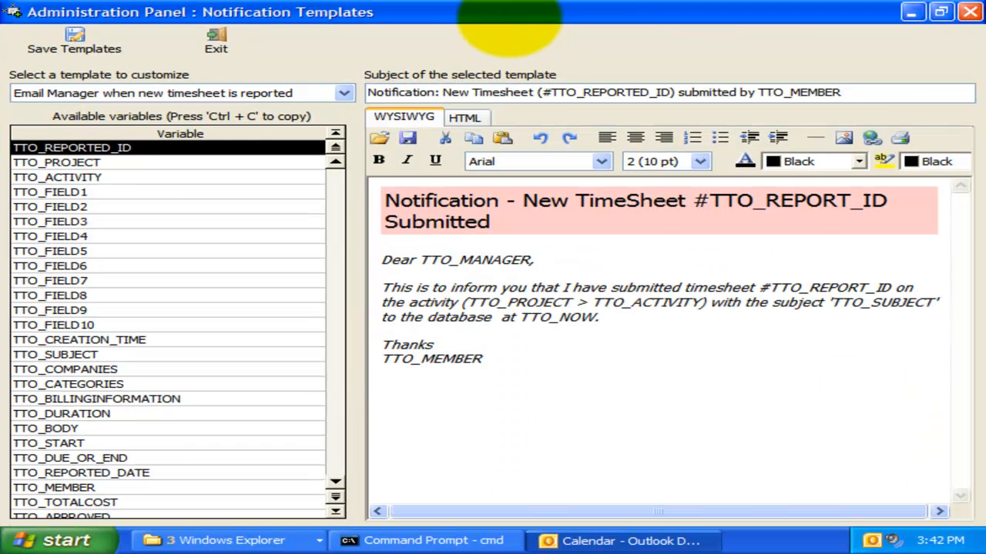
click(380, 235)
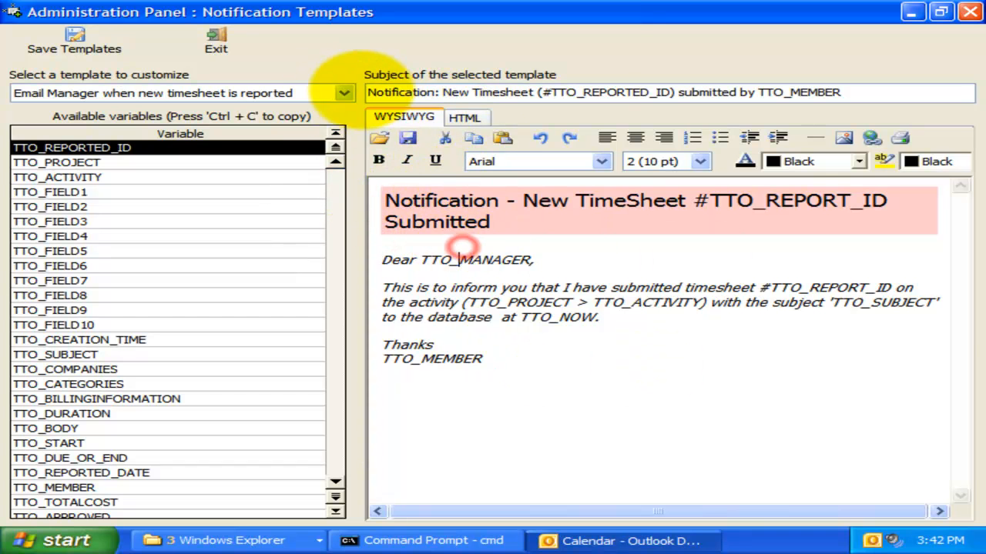
click(262, 177)
click(200, 472)
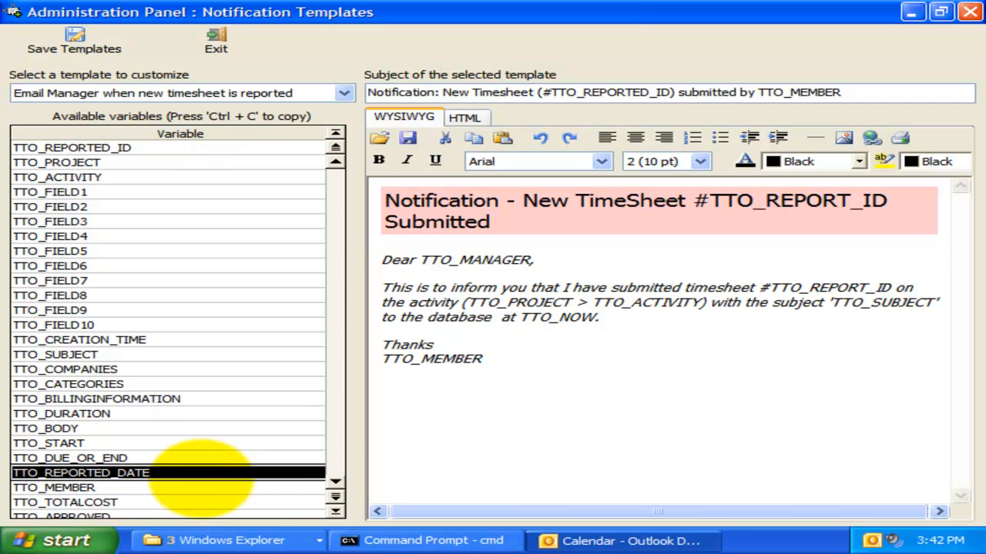
scroll(215, 455, down, 2)
scroll(216, 454, up, 2)
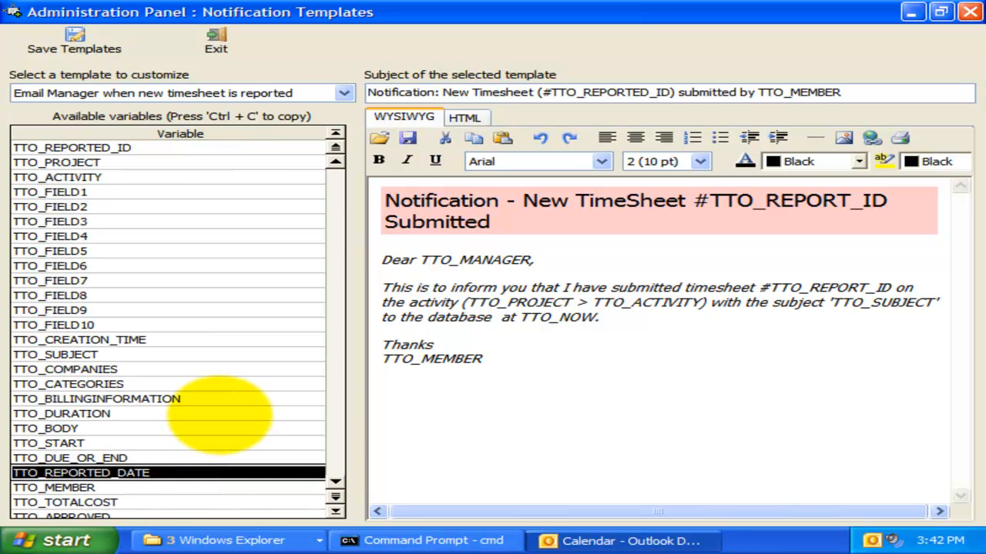
click(219, 413)
View the "Email Coordinator when timesheet is withdrawn" template and close the notification templates.
click(348, 92)
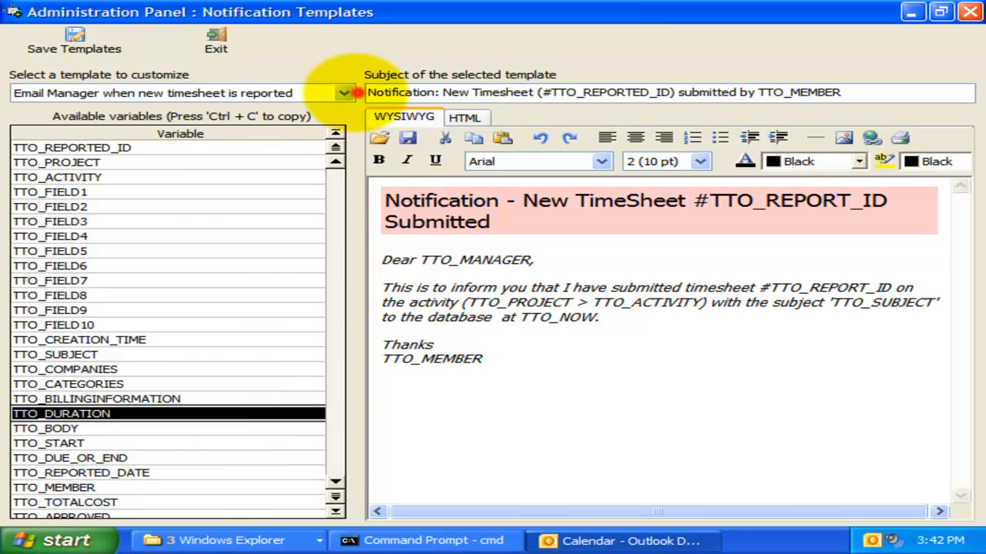
scroll(341, 132, down, 1)
click(254, 158)
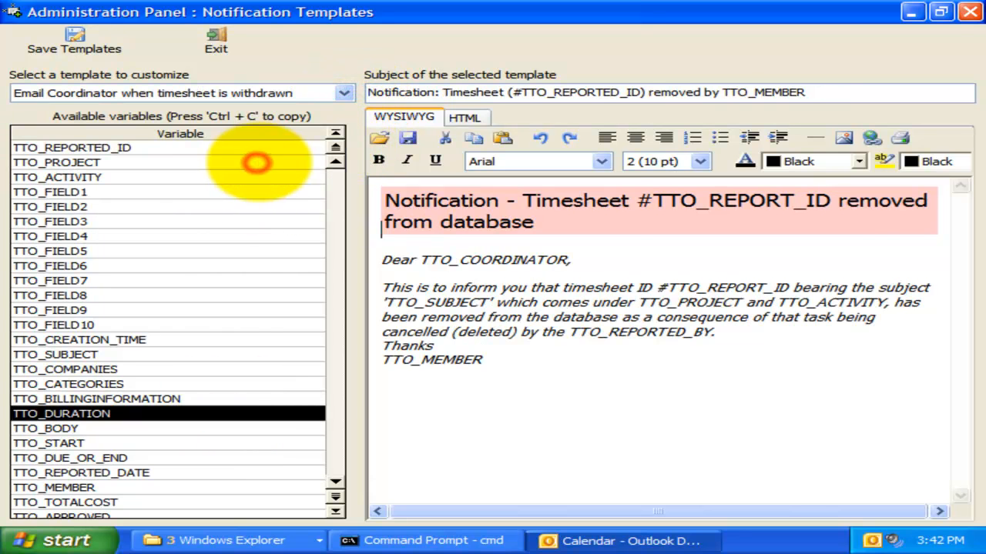
click(226, 208)
click(539, 350)
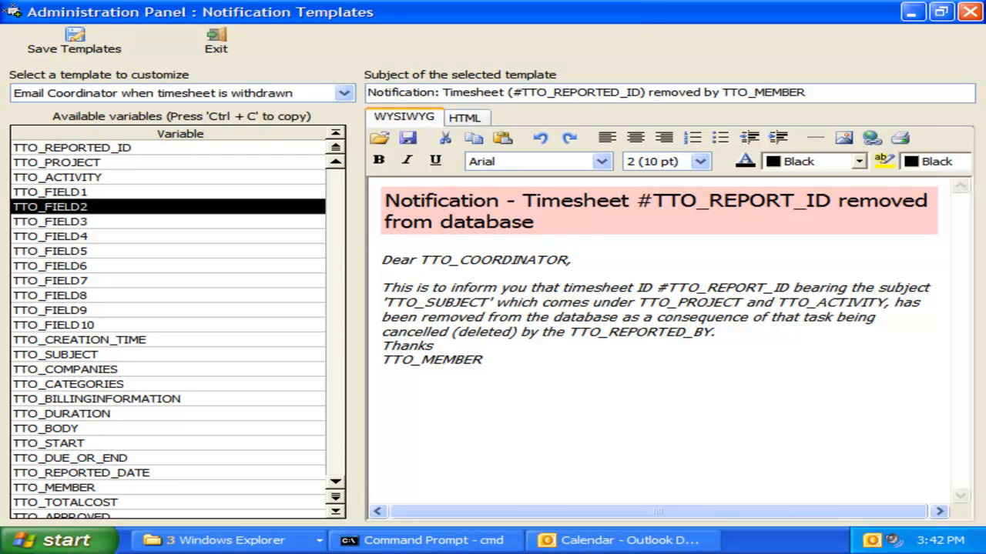
click(969, 11)
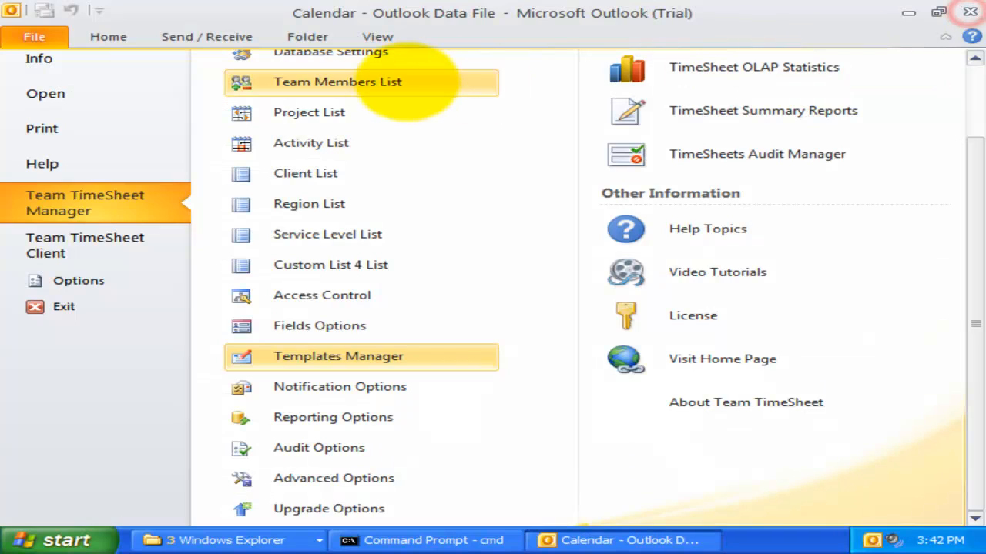
Open the Team TimeSheet help topics.
click(691, 234)
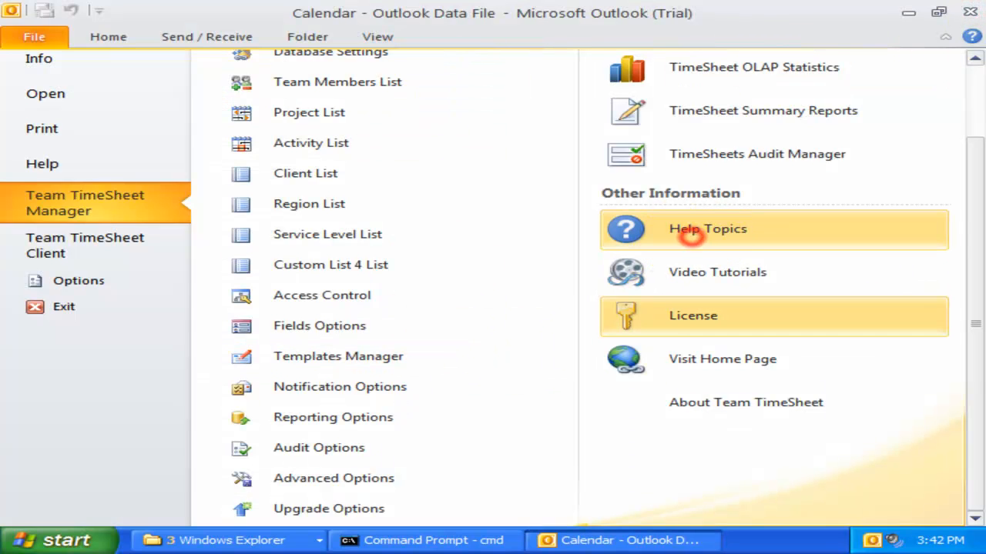